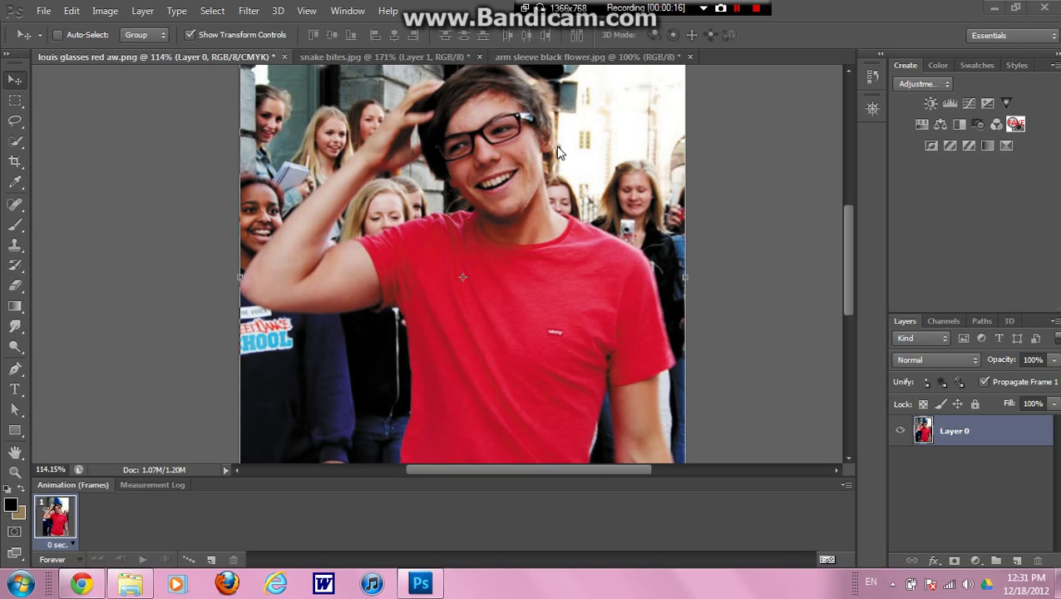
Step: In arm sleeve black flower.jpg, select the whole third tattooed arm with Quick Selection and copy it to a new layer
left_click(554, 56)
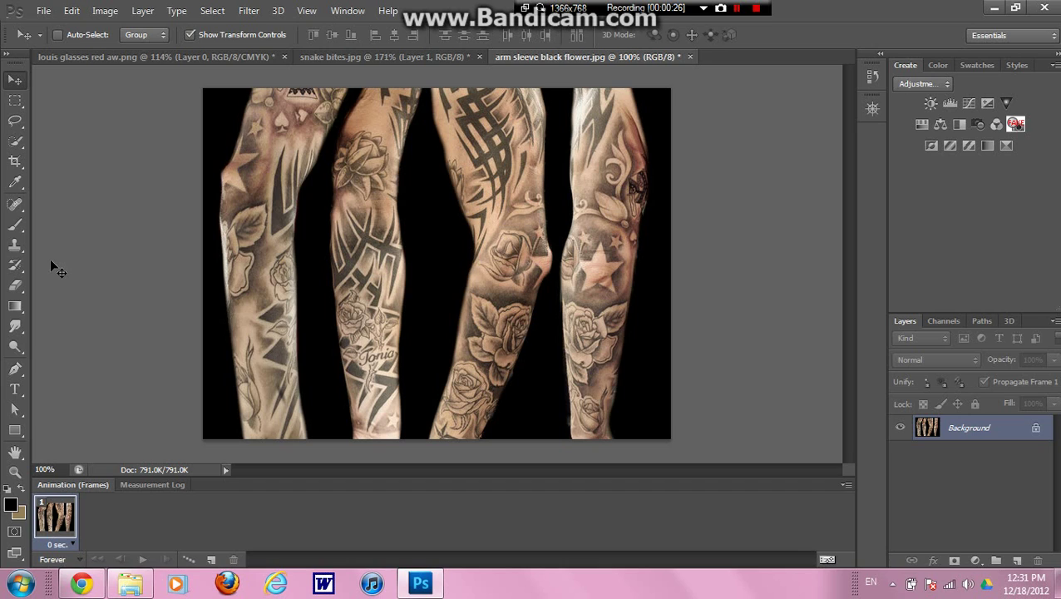
left_click(15, 141)
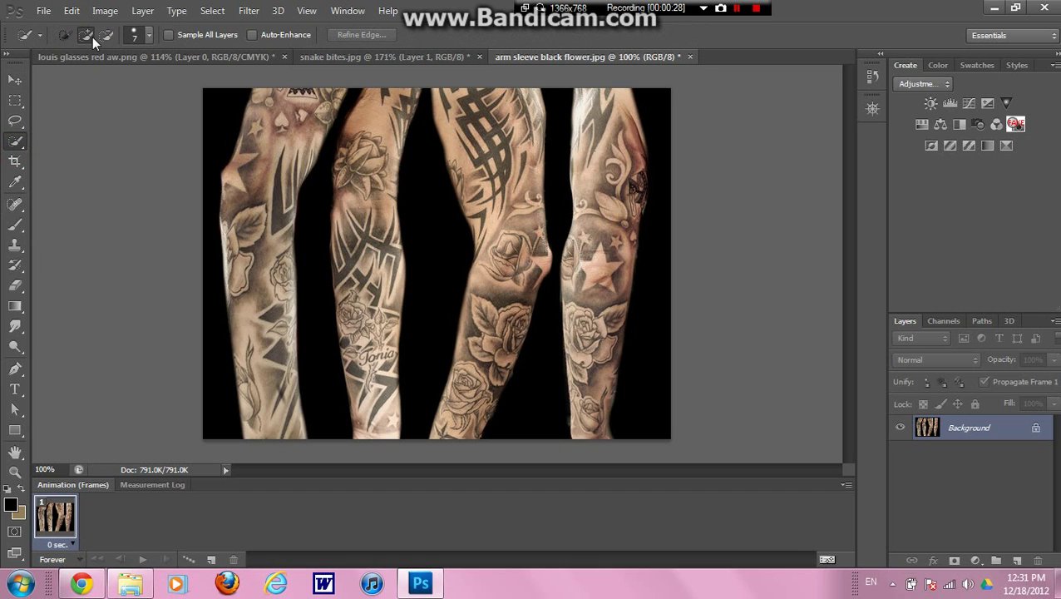
left_click(443, 424)
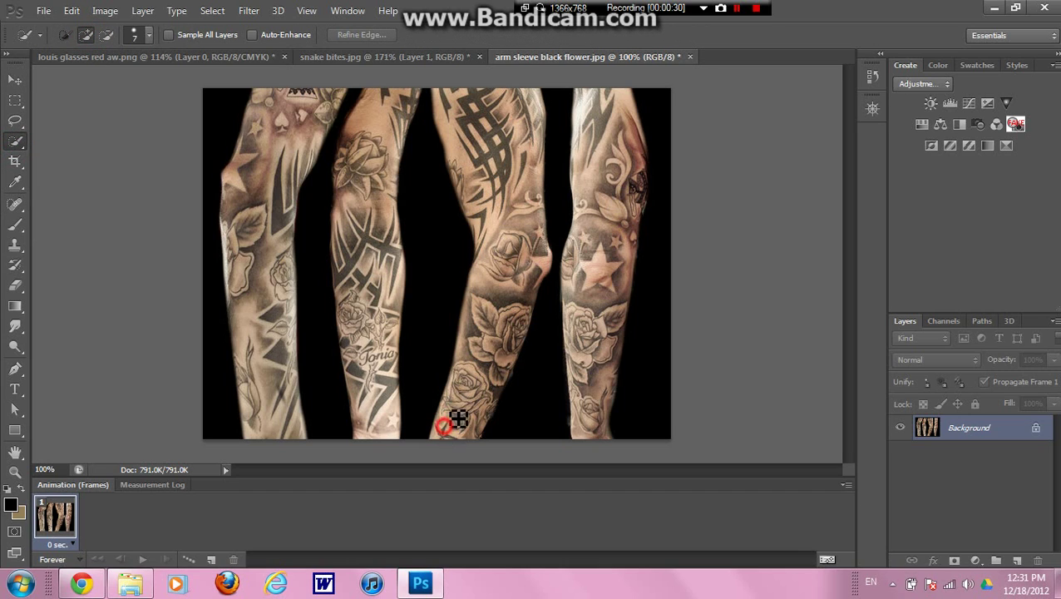
mouse_move(489, 322)
left_mouse_down()
mouse_move(490, 238)
mouse_move(472, 209)
mouse_move(454, 109)
mouse_move(540, 103)
left_mouse_up()
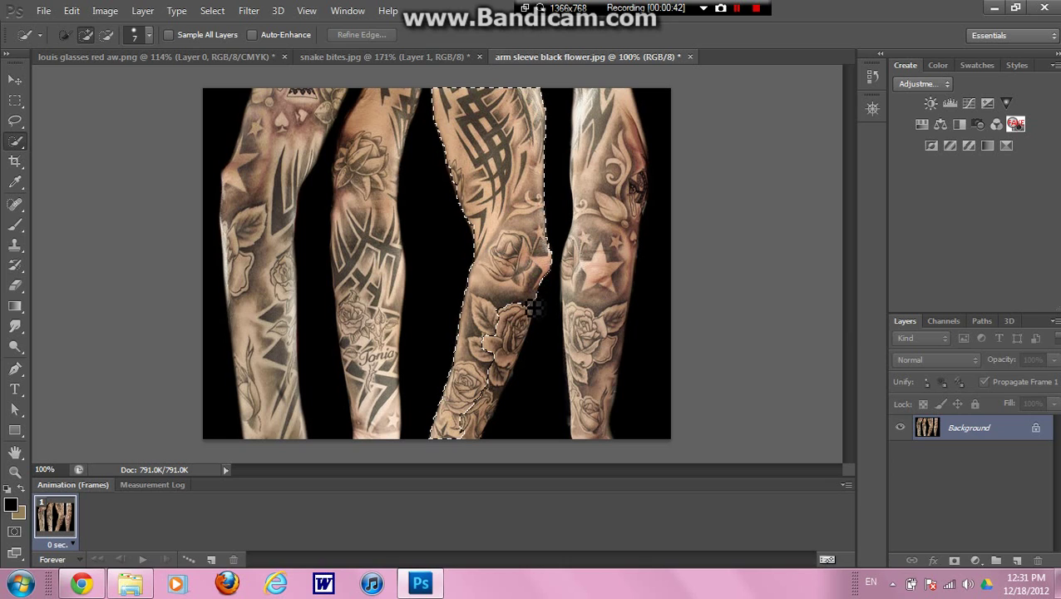
left_click_drag(523, 341, 494, 413)
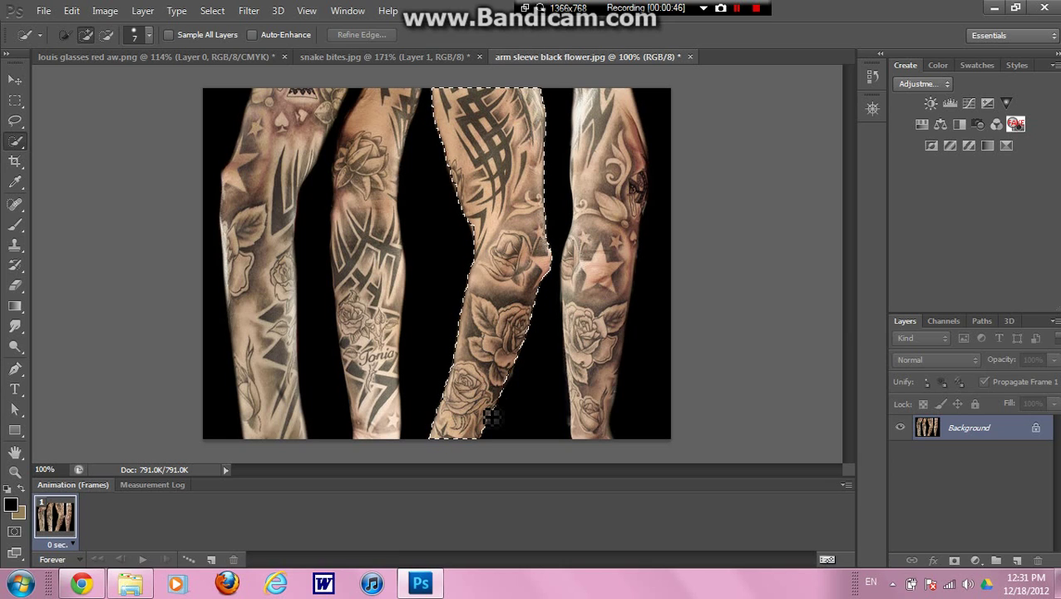
left_click_drag(493, 413, 485, 409)
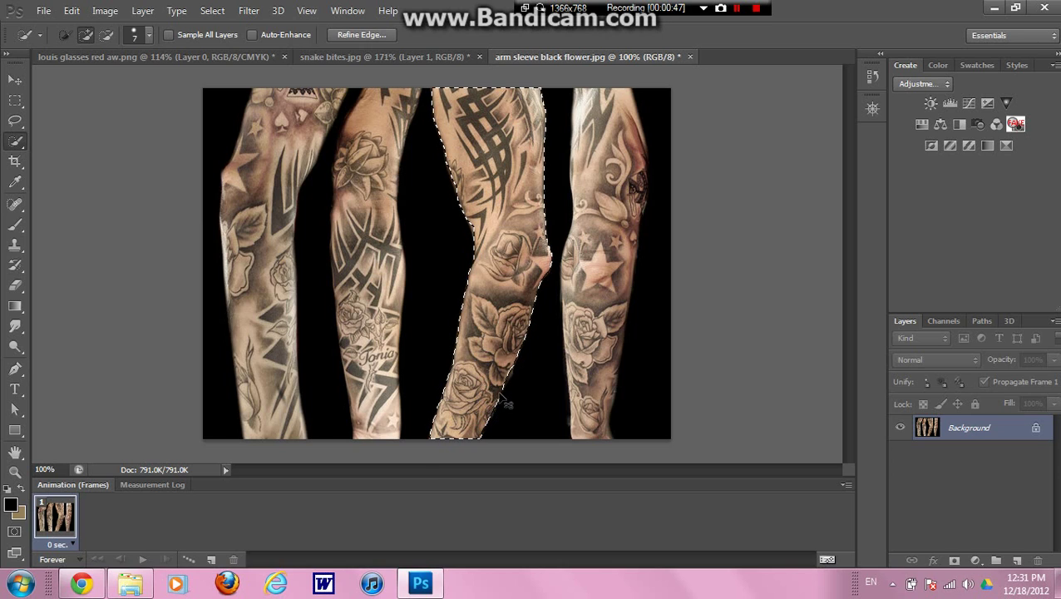
key("ctrl+j")
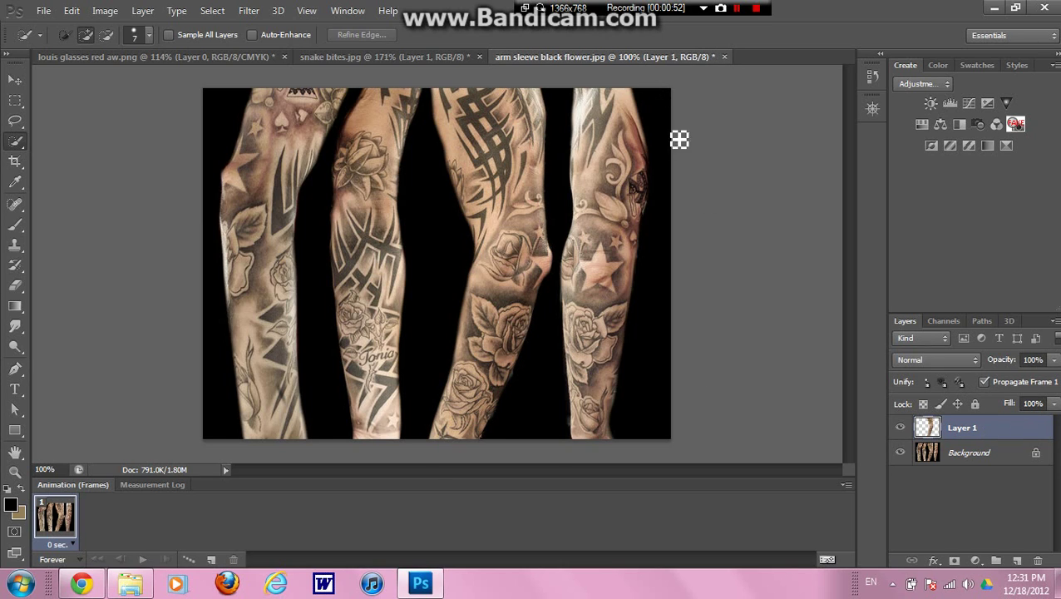
Step: Copy the cut-out arm layer into louis glasses red aw.png, redock the source document and return to the portrait
left_click_drag(638, 55, 300, 156)
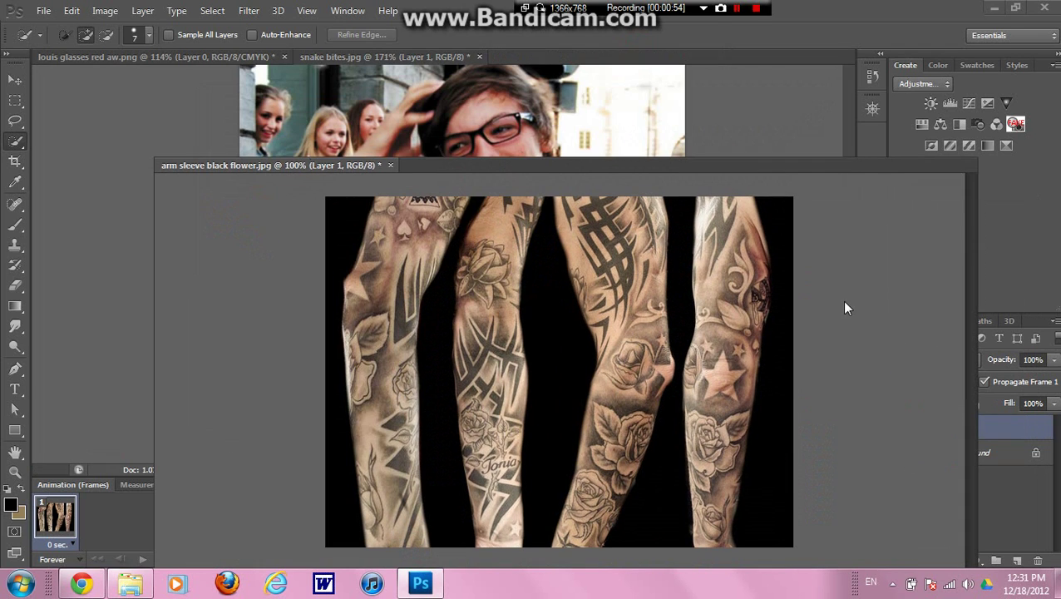
left_click_drag(963, 427, 665, 283)
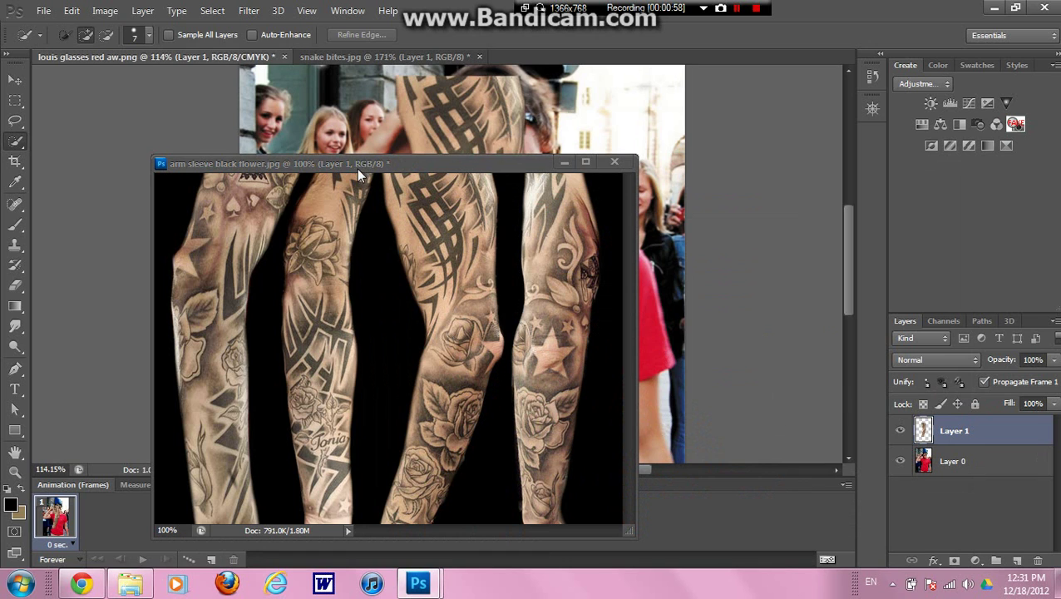
left_click_drag(362, 165, 676, 65)
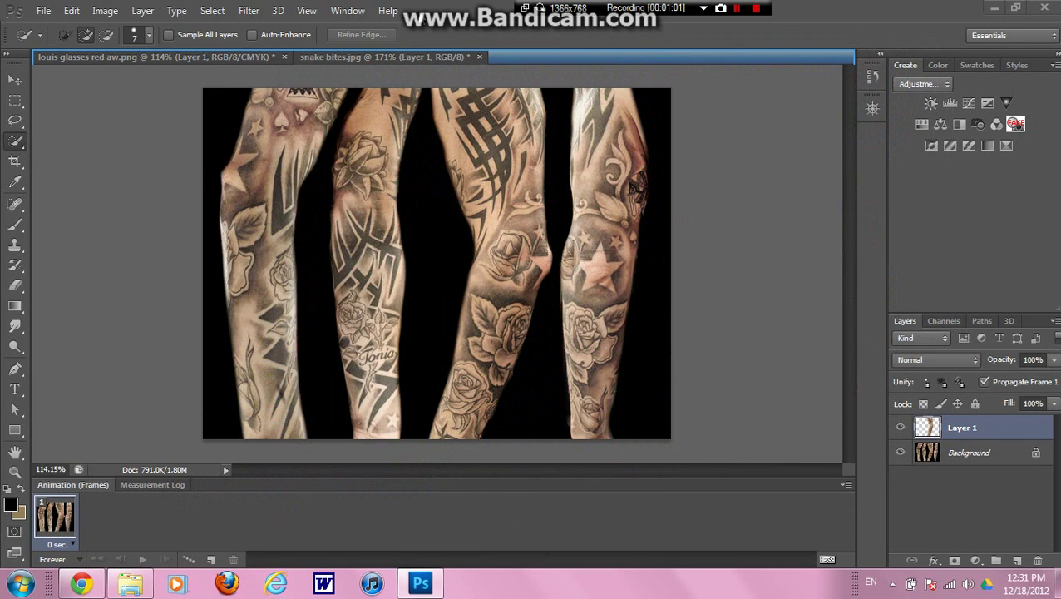
left_click(164, 61)
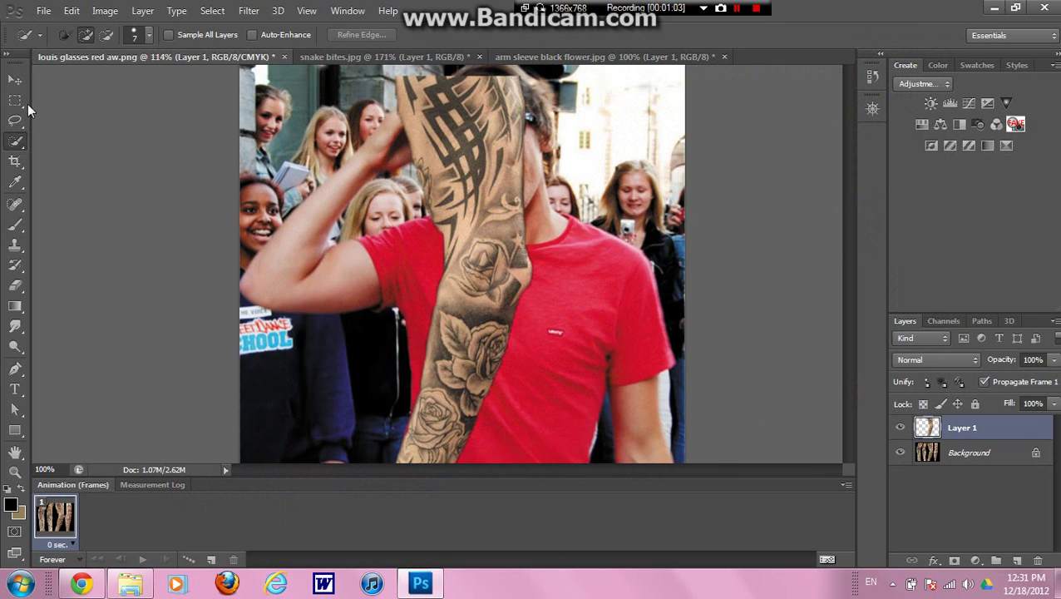
Step: Rotate the tattooed arm layer to about -156.7° and place it over the man's raised forearm
left_click(15, 83)
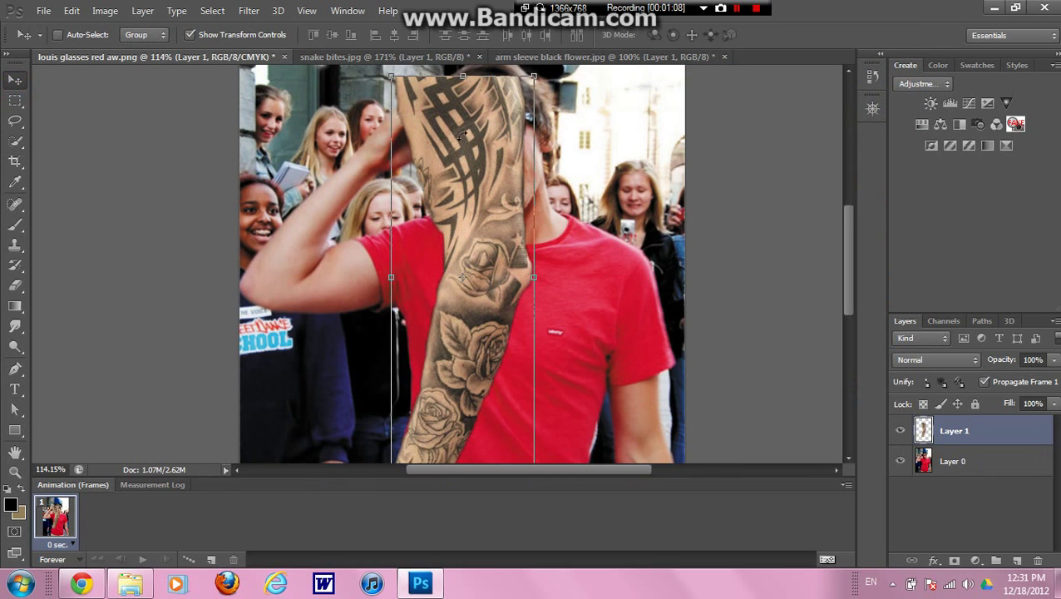
left_click_drag(569, 169, 602, 255)
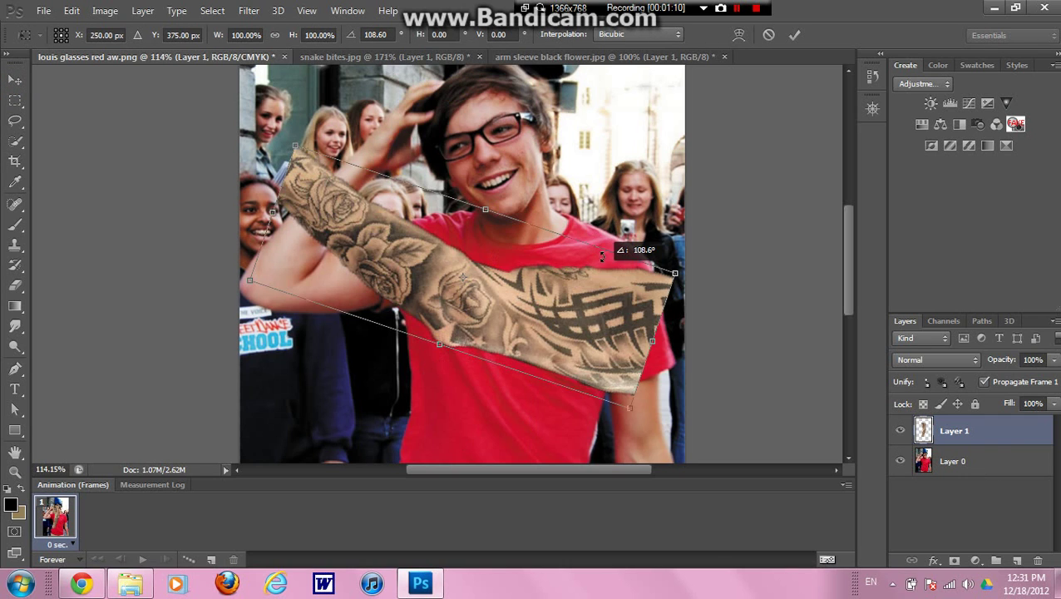
left_click_drag(552, 352, 533, 406)
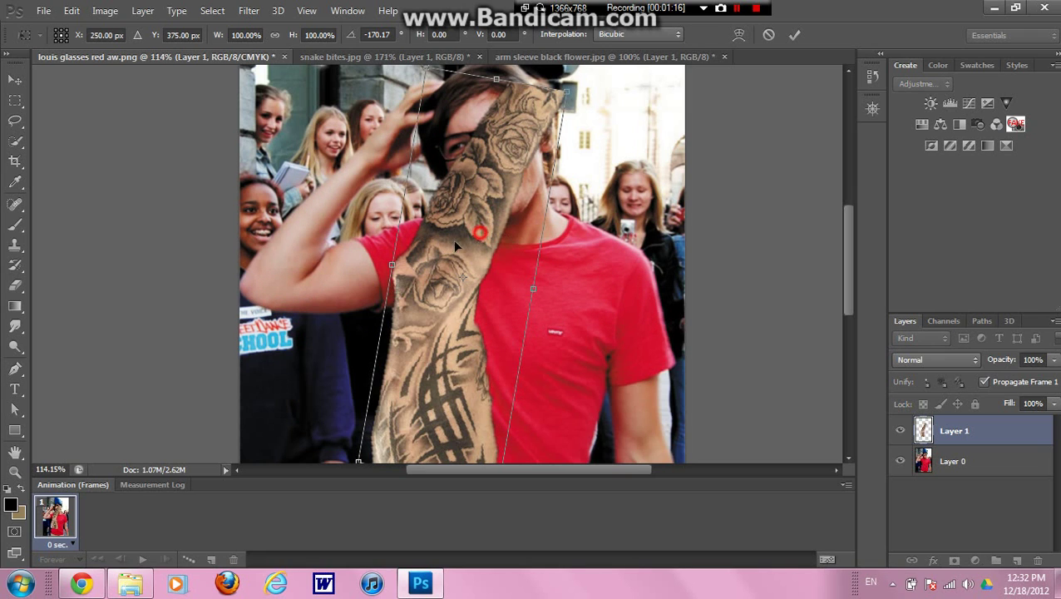
left_click_drag(456, 246, 301, 265)
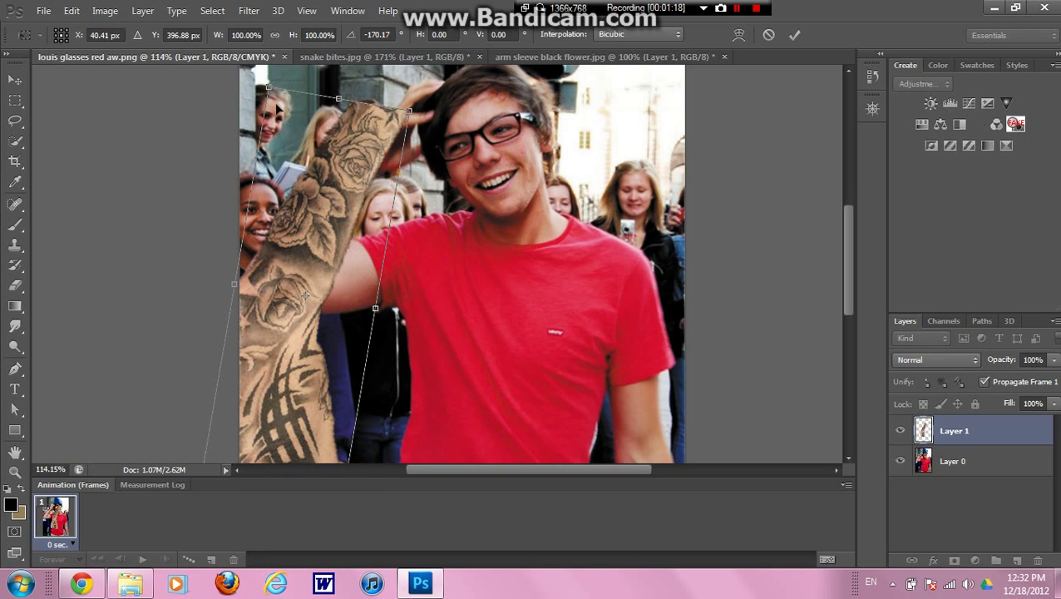
mouse_move(277, 104)
left_mouse_down()
mouse_move(241, 120)
mouse_move(276, 117)
left_mouse_up()
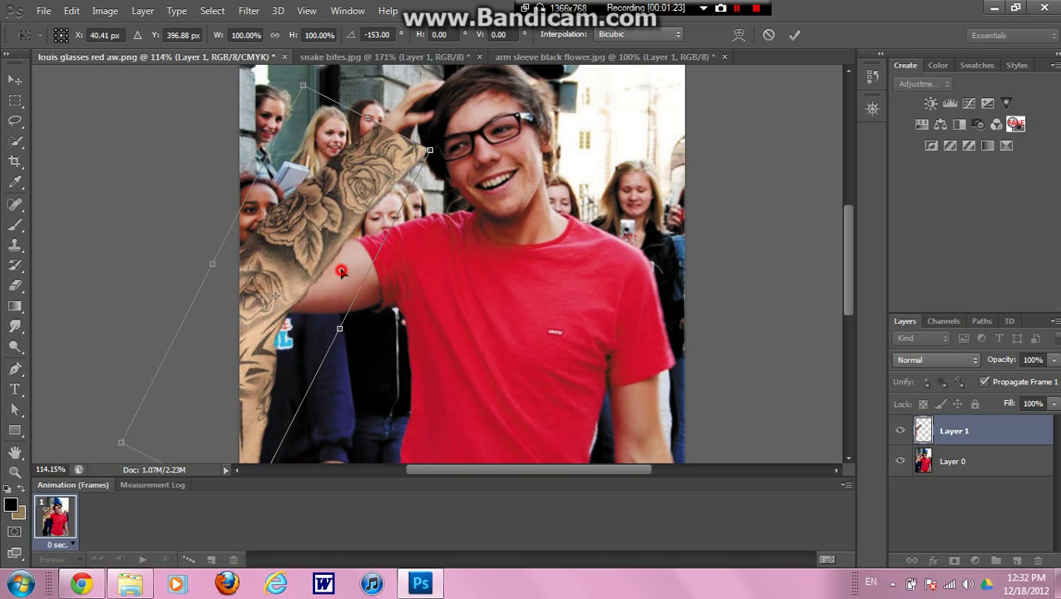
left_click_drag(341, 271, 327, 268)
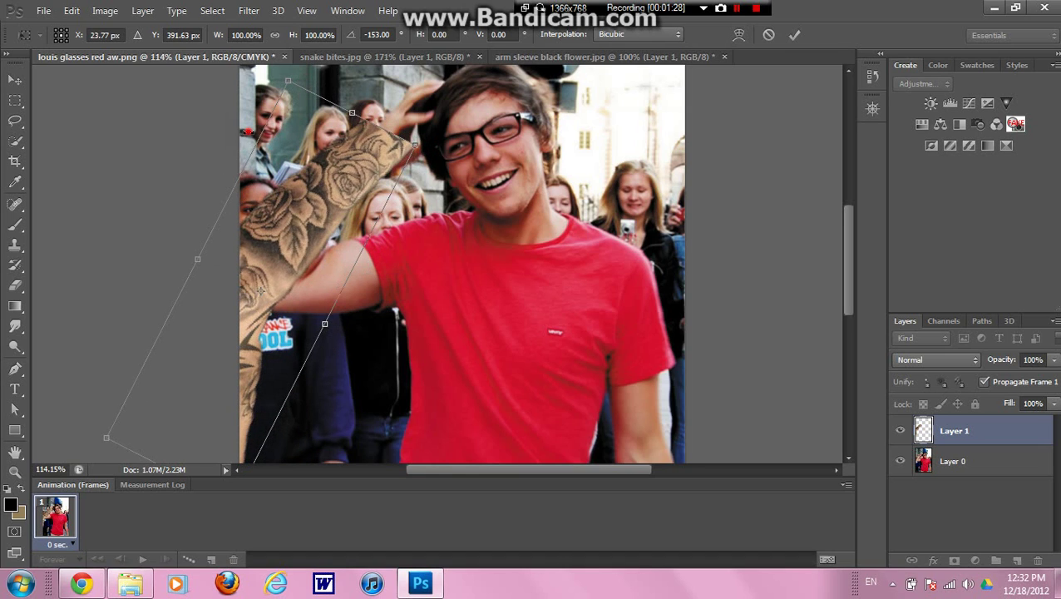
left_click_drag(245, 131, 272, 136)
left_click_drag(299, 211, 317, 216)
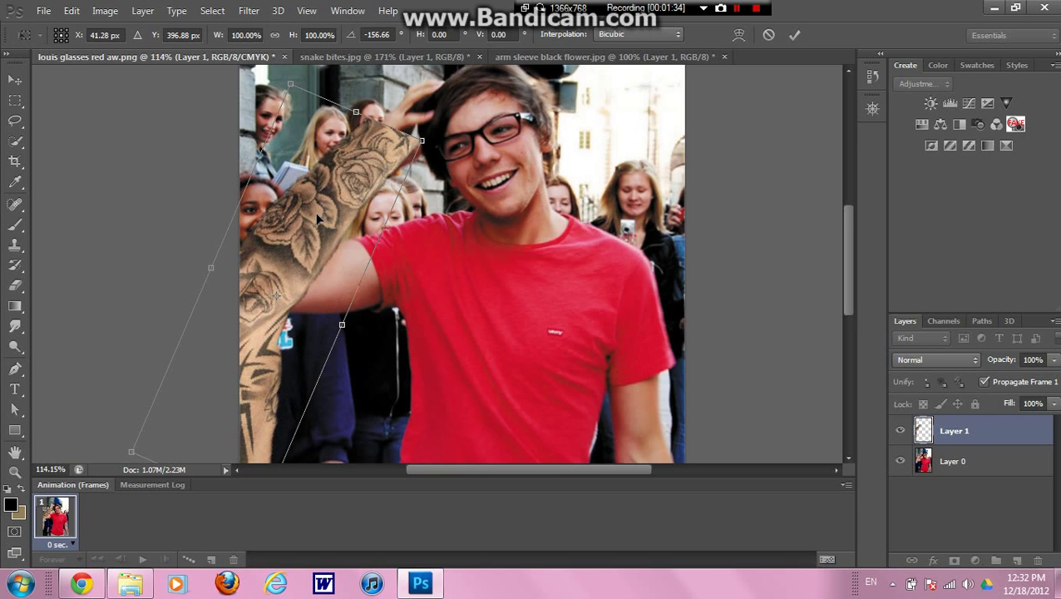
left_click(800, 39)
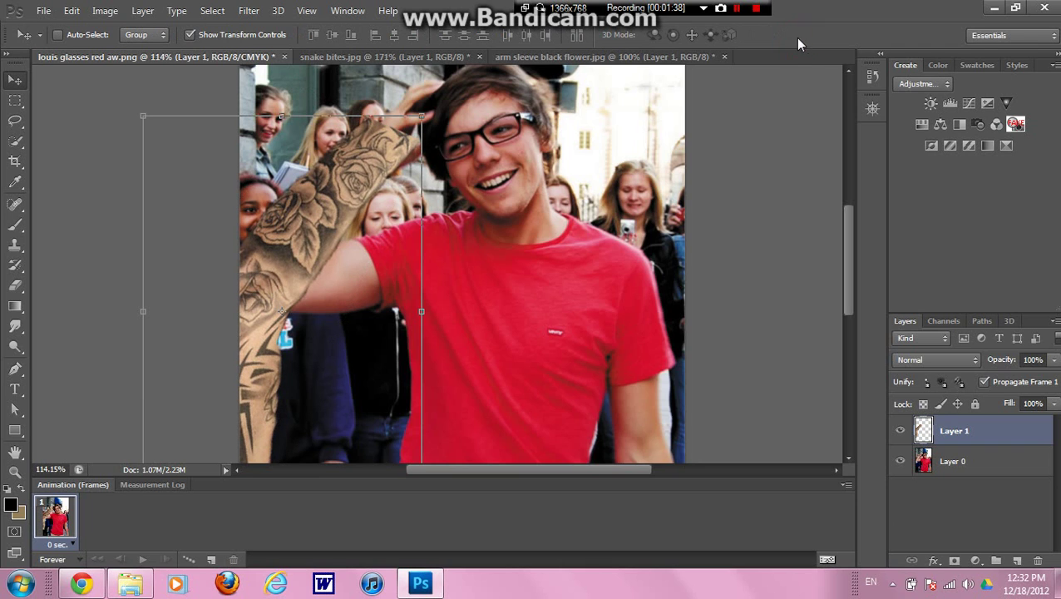
Step: Bend the tattooed arm layer at the elbow with Puppet Warp so it follows the man's forearm and upper arm
left_click(73, 10)
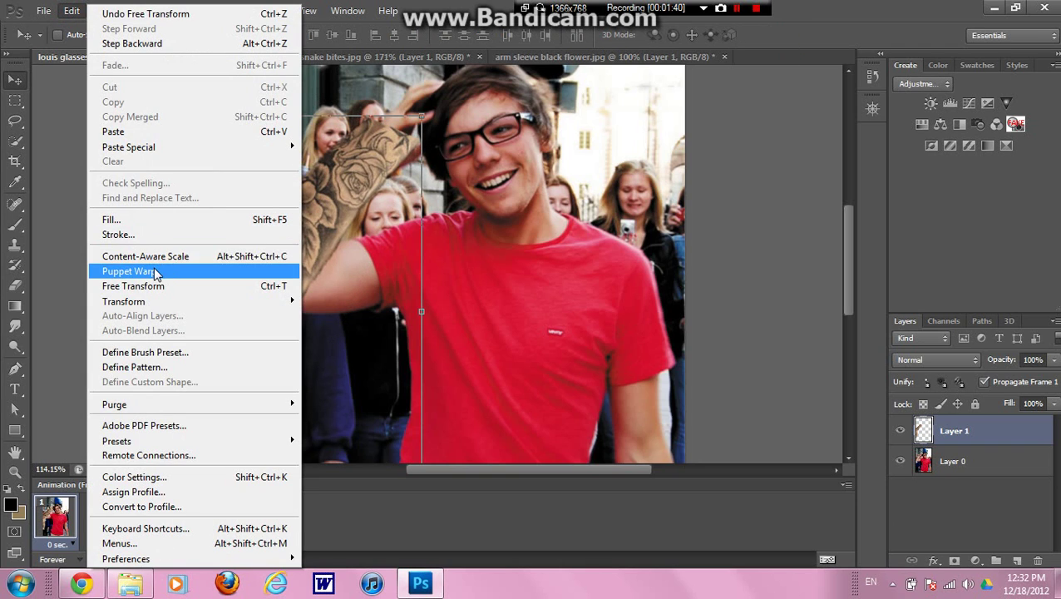
left_click(154, 272)
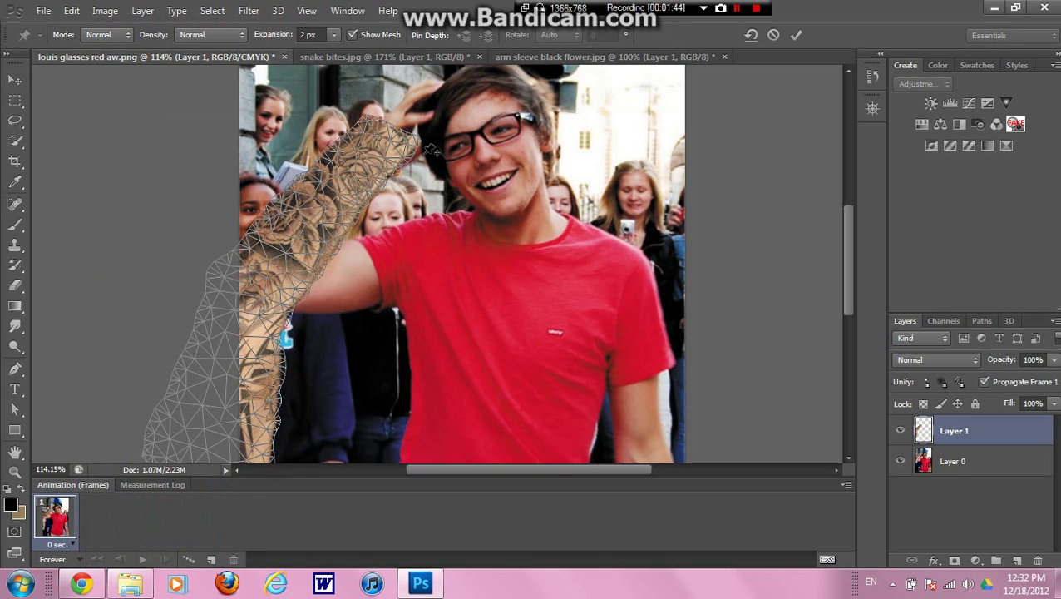
left_click(381, 144)
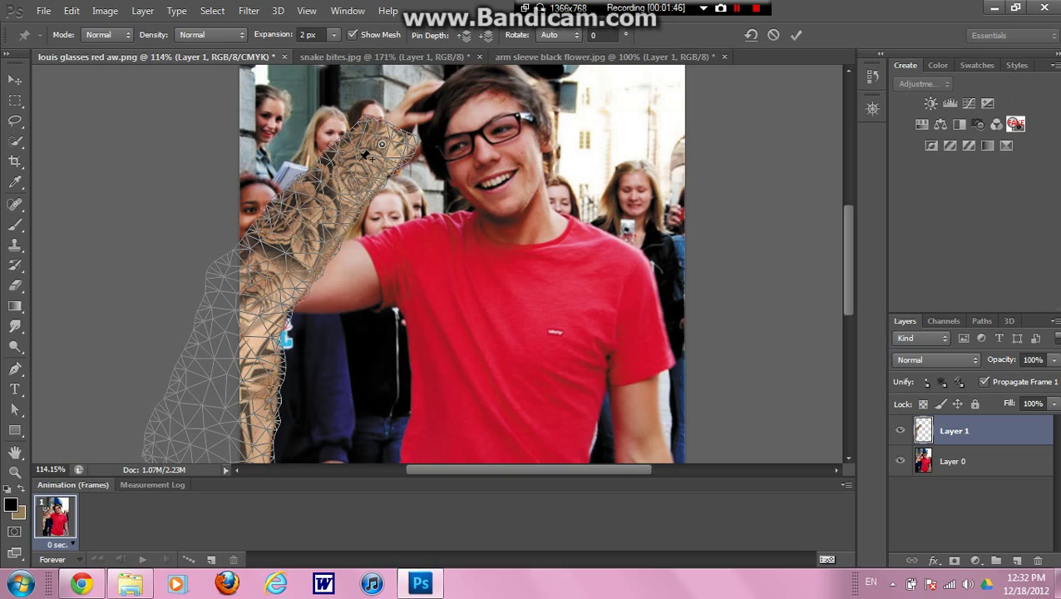
left_click(309, 204)
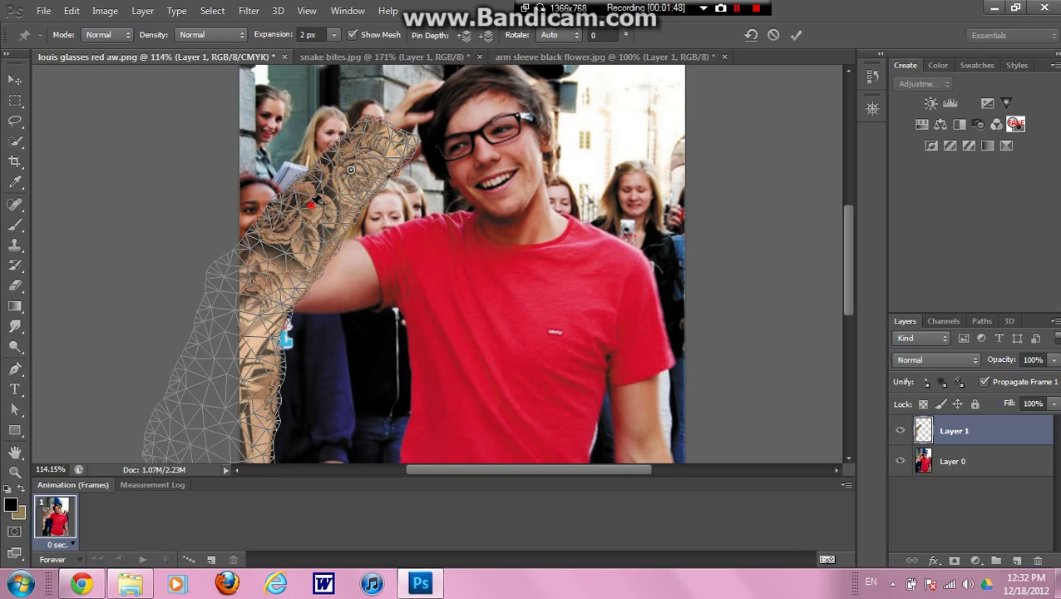
left_click(270, 243)
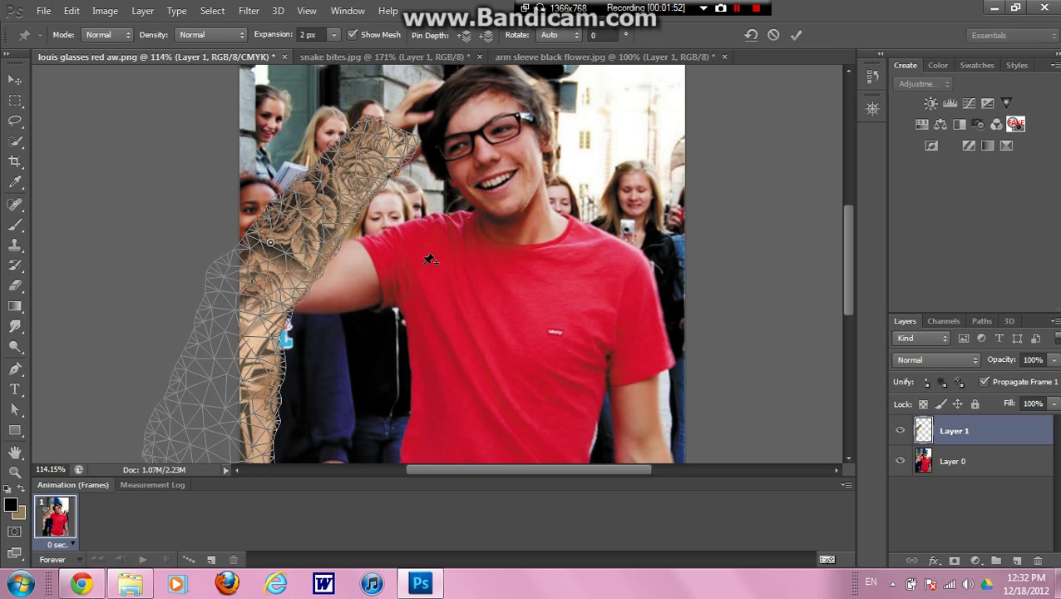
left_click(221, 411)
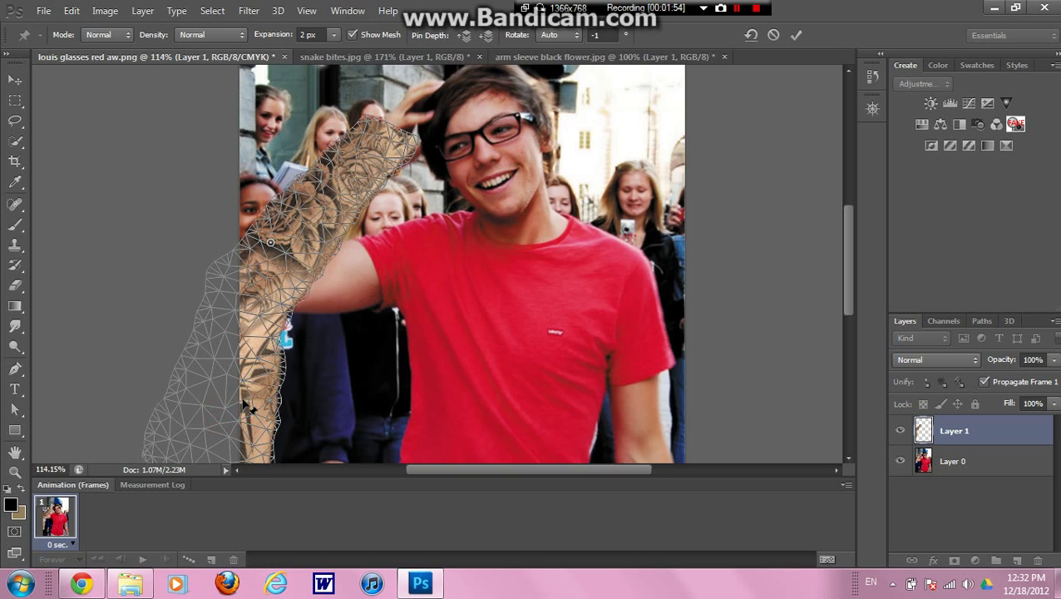
left_click_drag(247, 406, 291, 314)
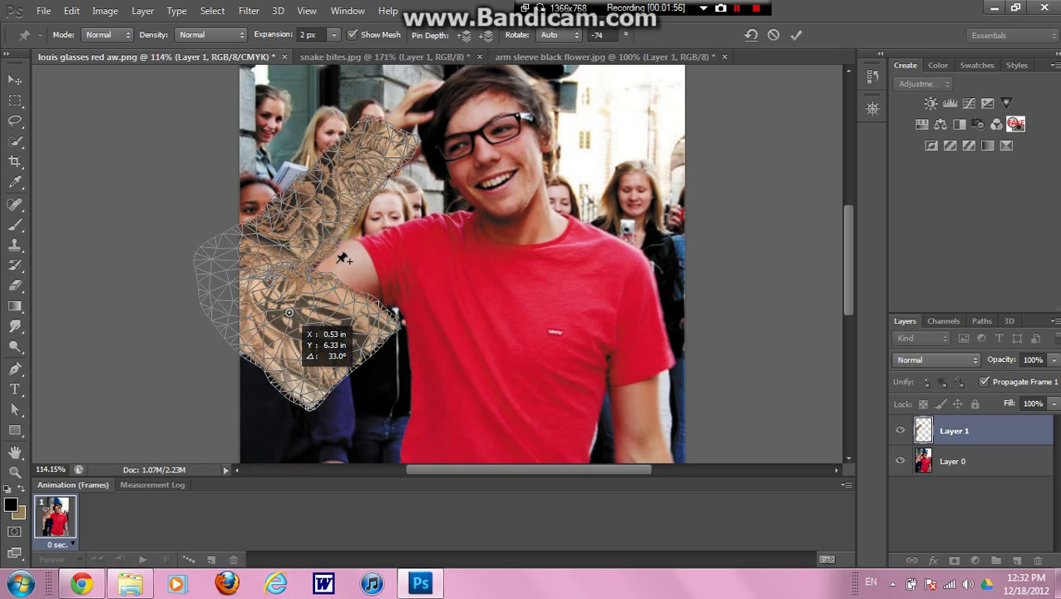
left_click_drag(343, 259, 369, 271)
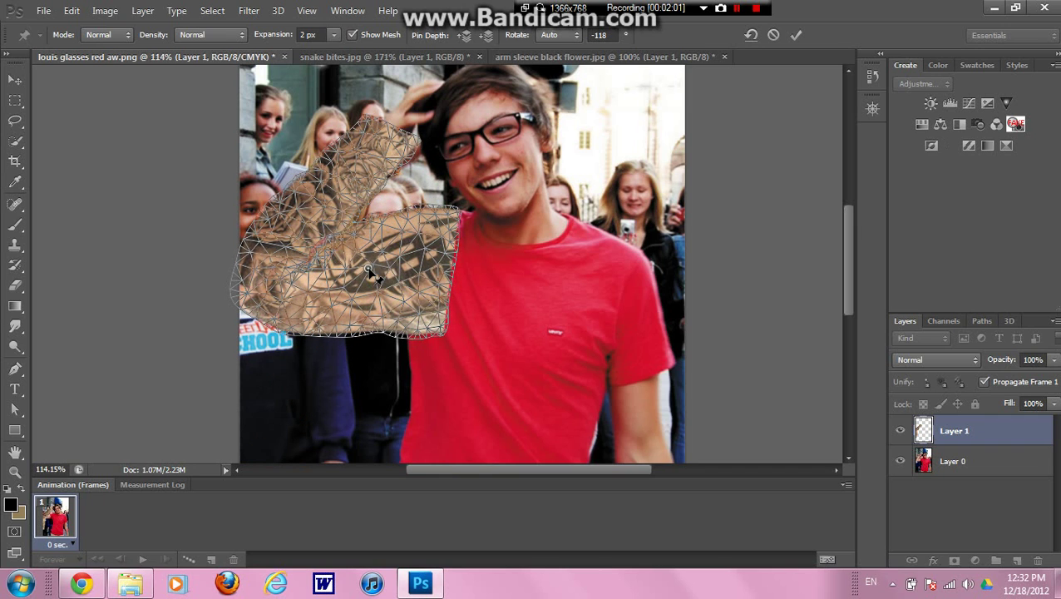
left_click(793, 37)
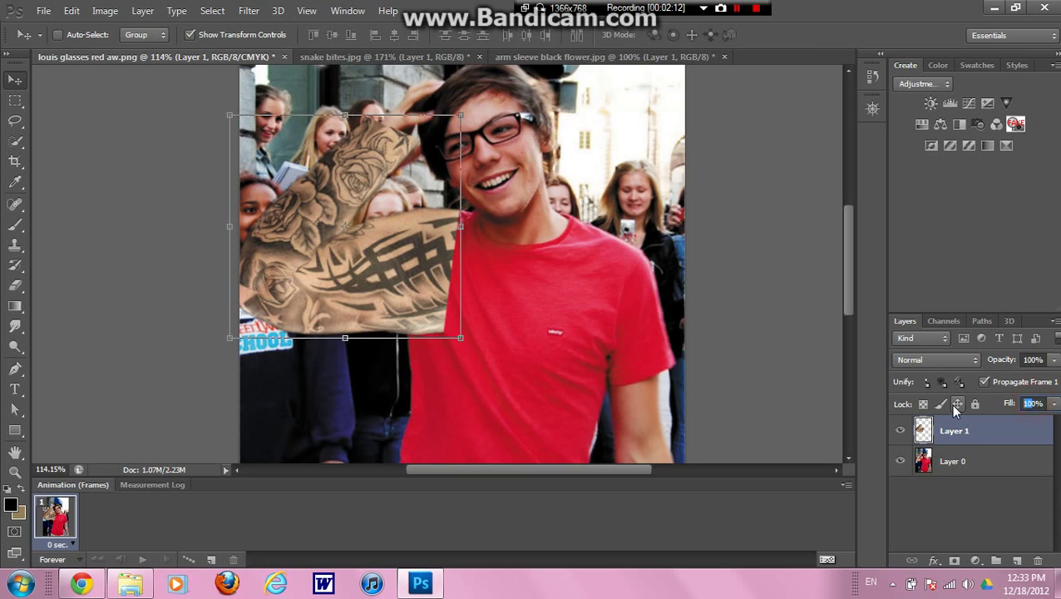
Step: Set the fill of the tattoo layer to 20%
type("20")
key("Return")
Step: Erase the tattoo overlay from the red shirt and the background below the arm with a 20 px Eraser
scroll(432, 266, "up", 3)
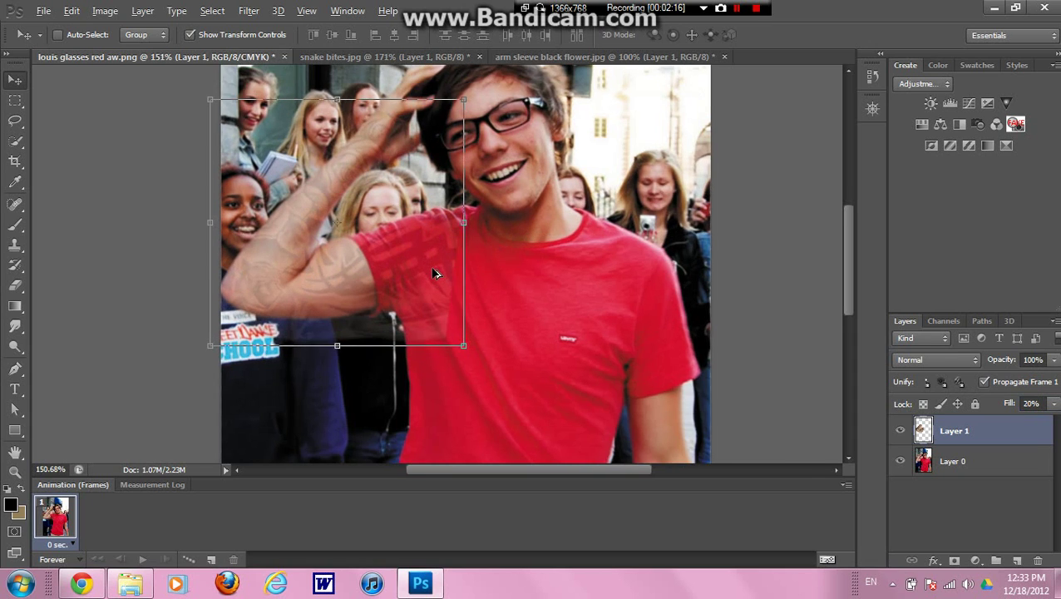
left_click(15, 285)
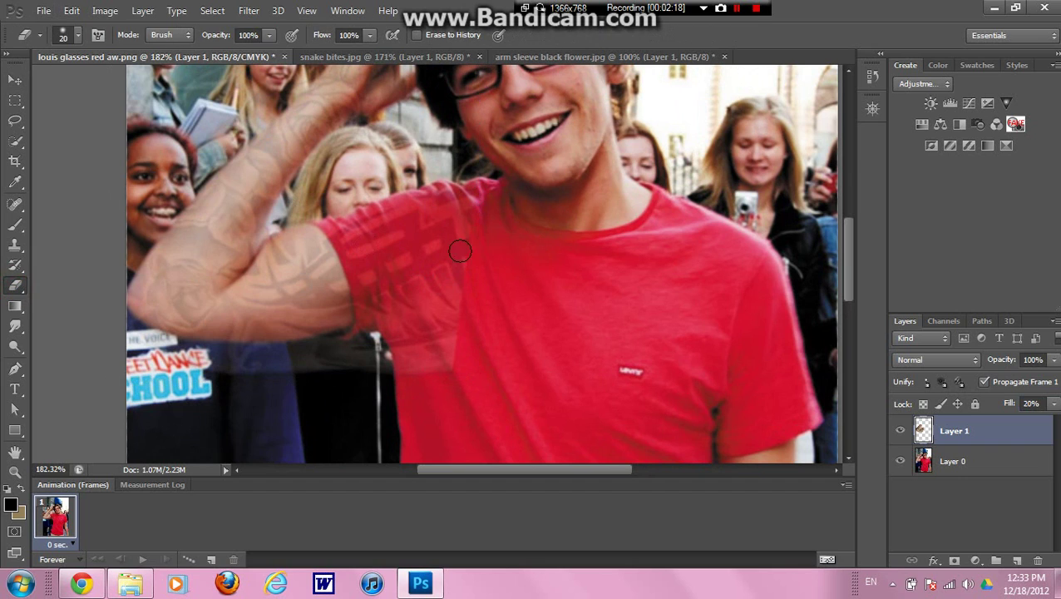
mouse_move(450, 336)
left_mouse_down()
mouse_move(495, 351)
mouse_move(449, 366)
mouse_move(413, 353)
mouse_move(427, 295)
mouse_move(475, 259)
mouse_move(462, 279)
mouse_move(452, 262)
mouse_move(337, 205)
mouse_move(367, 284)
mouse_move(363, 362)
mouse_move(406, 236)
mouse_move(410, 265)
mouse_move(399, 332)
mouse_move(376, 242)
left_mouse_up()
mouse_move(454, 201)
left_mouse_down()
mouse_move(439, 195)
mouse_move(393, 218)
mouse_move(389, 266)
left_mouse_up()
mouse_move(376, 337)
left_mouse_down()
mouse_move(300, 368)
mouse_move(148, 371)
left_mouse_up()
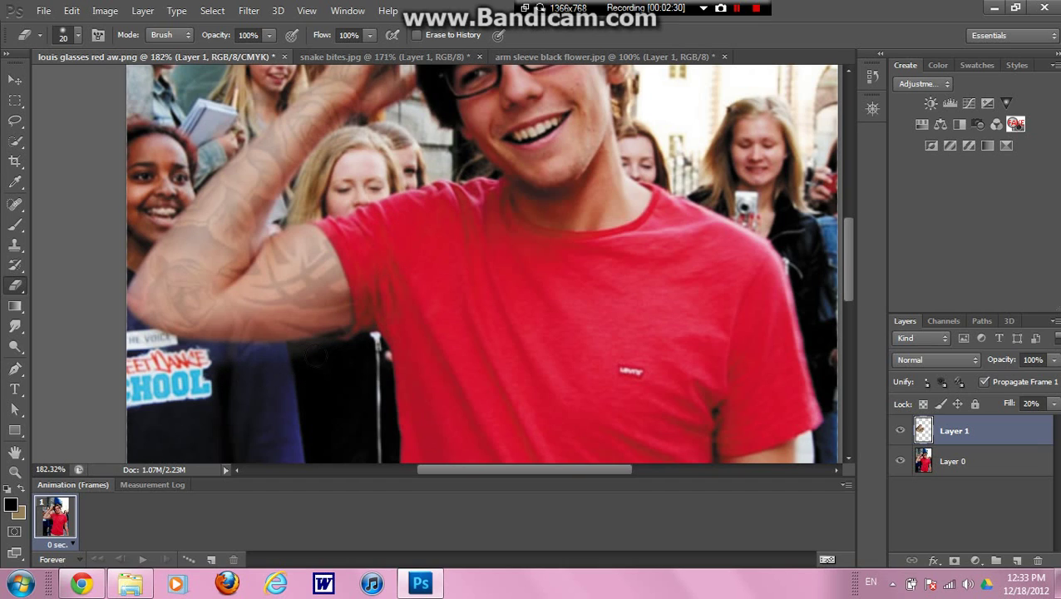
mouse_move(314, 357)
left_mouse_down()
mouse_move(185, 361)
mouse_move(133, 345)
mouse_move(225, 360)
left_mouse_up()
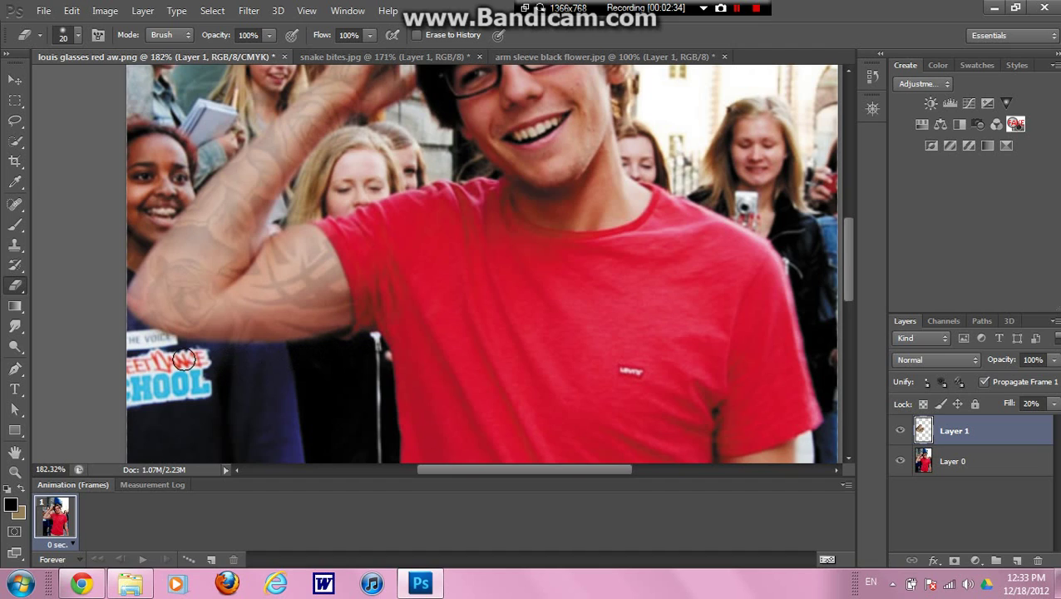
left_click_drag(149, 350, 128, 342)
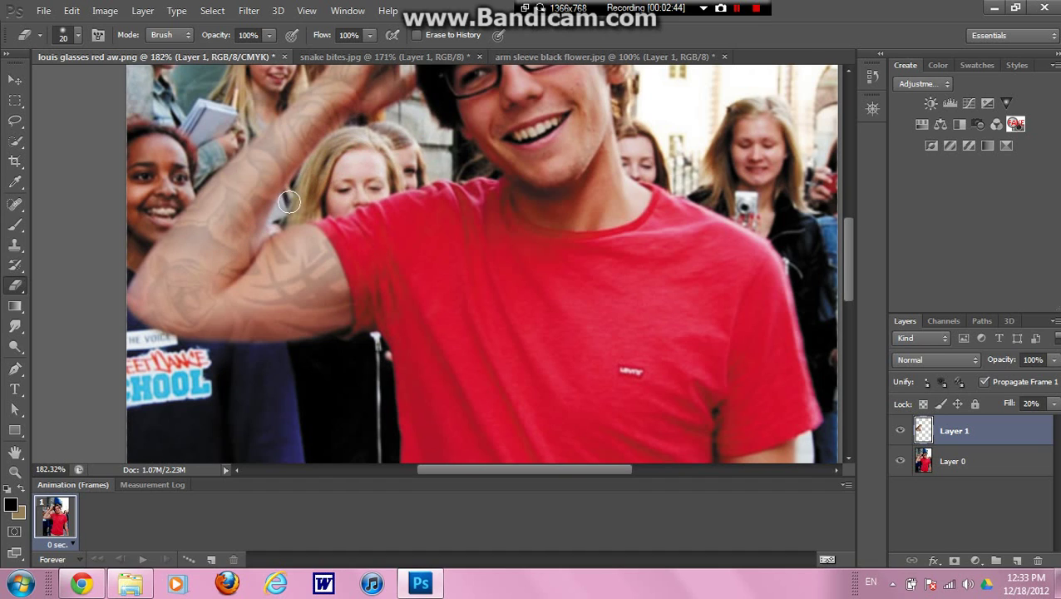
Step: Erase the tattoo overlay that spills past the forearm and over the raised hand
key("bracketleft")
key("bracketleft")
scroll(250, 202, "up", 3)
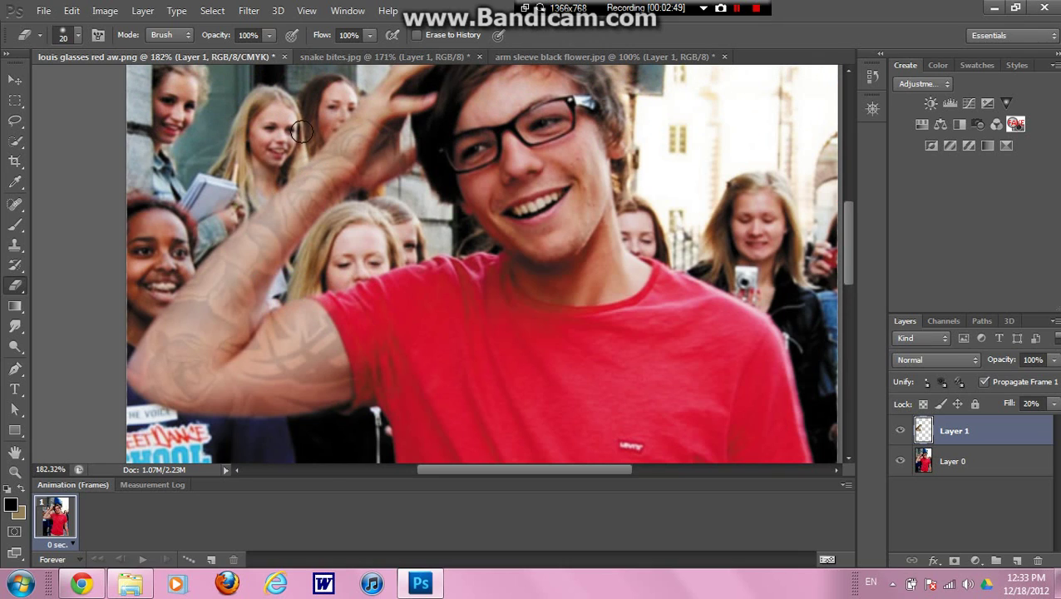
key("bracketright")
key("bracketright")
key("bracketright")
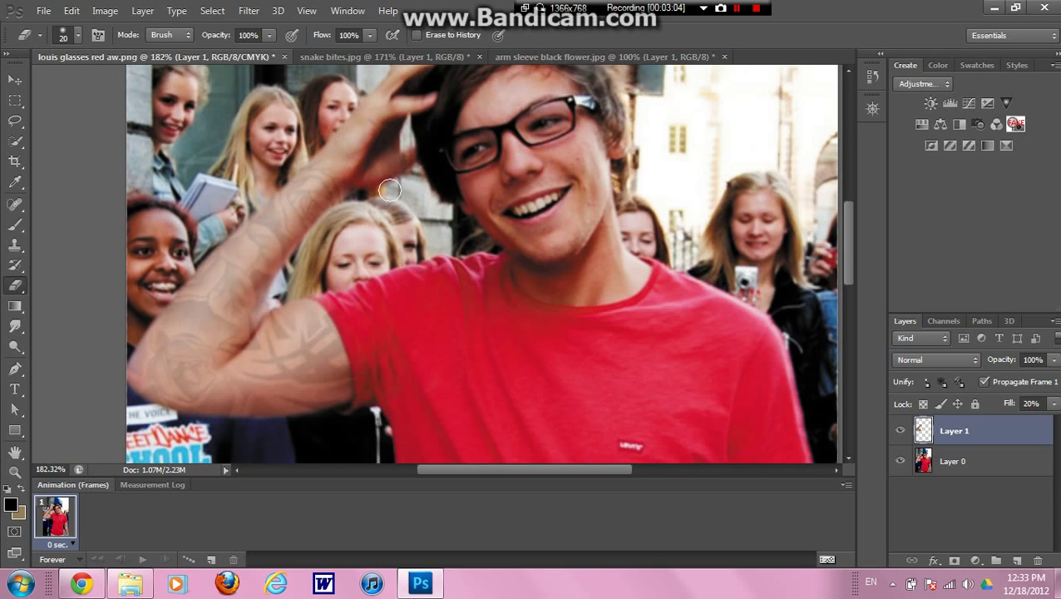
Step: Reduce the Eraser size to 9 px and set the tattoo layer's fill to 55%
key("bracketleft")
key("bracketleft")
left_click(1030, 404)
key("Return")
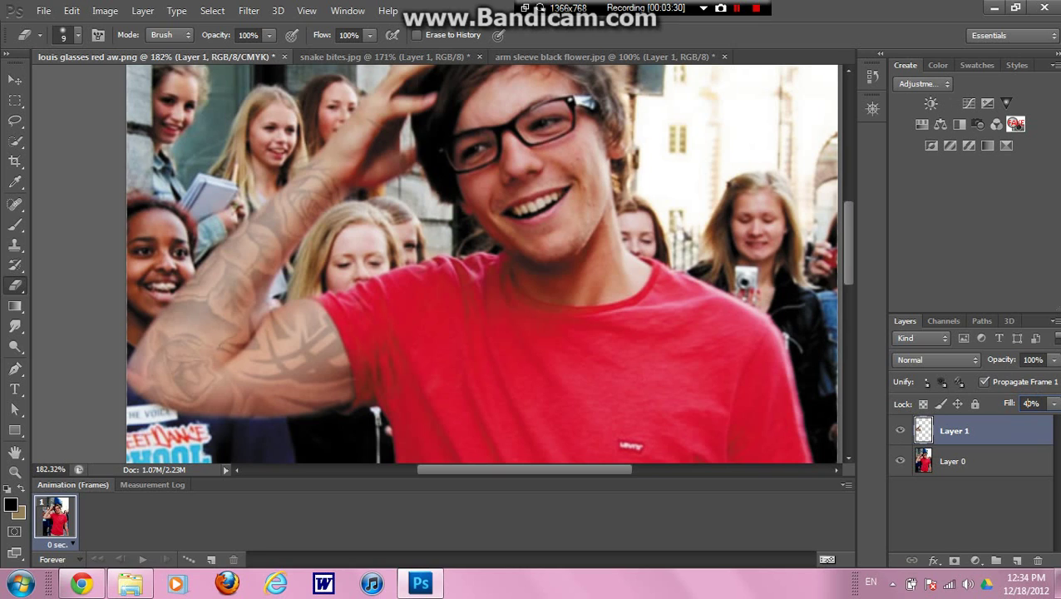
key("Return")
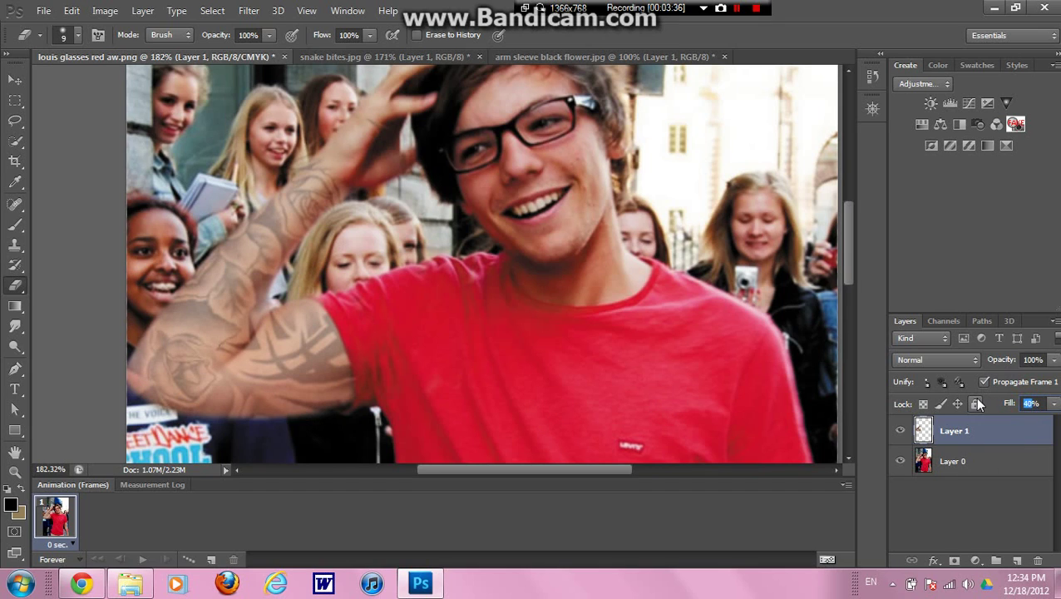
key("Return")
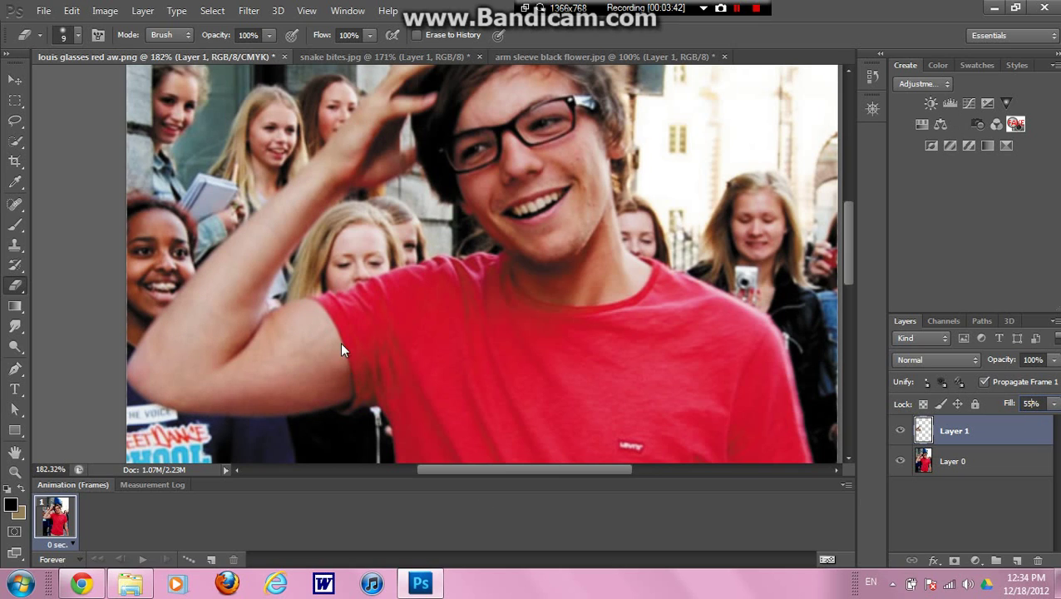
key("Return")
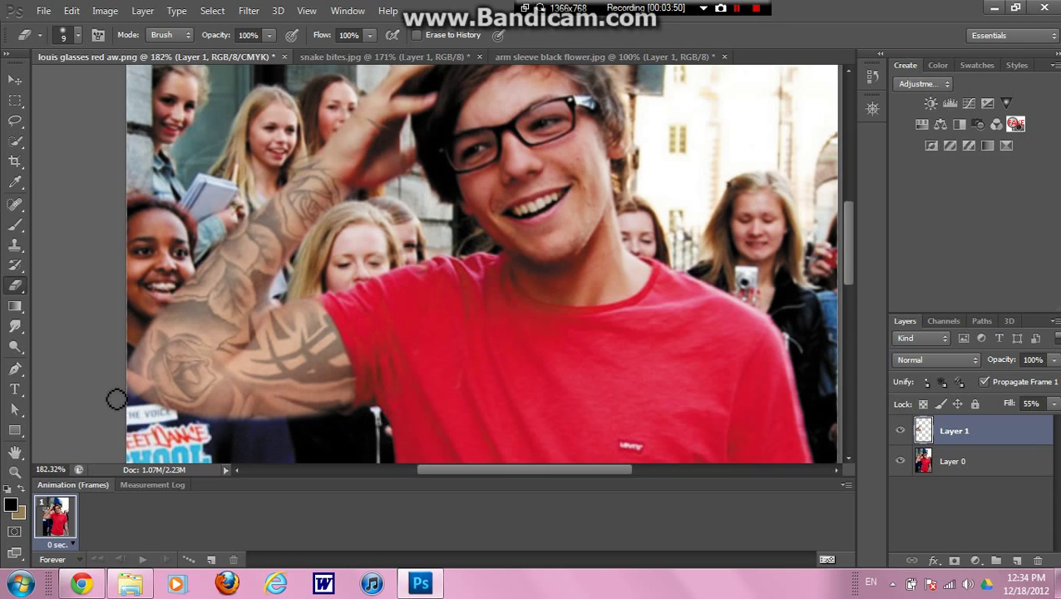
Step: Try erasing the tattoo's edge at the wrist of the raised arm and undo the stroke
mouse_move(309, 173)
left_mouse_down()
mouse_move(355, 210)
mouse_move(328, 156)
mouse_move(342, 170)
mouse_move(306, 165)
mouse_move(333, 179)
left_mouse_up()
key("ctrl+alt+z")
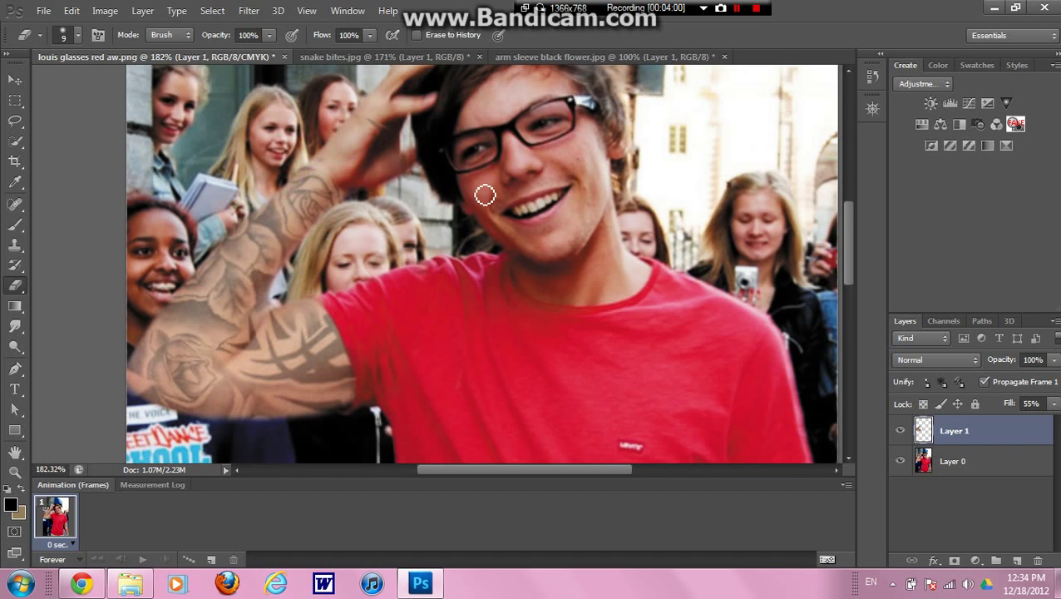
scroll(505, 239, "down", 1)
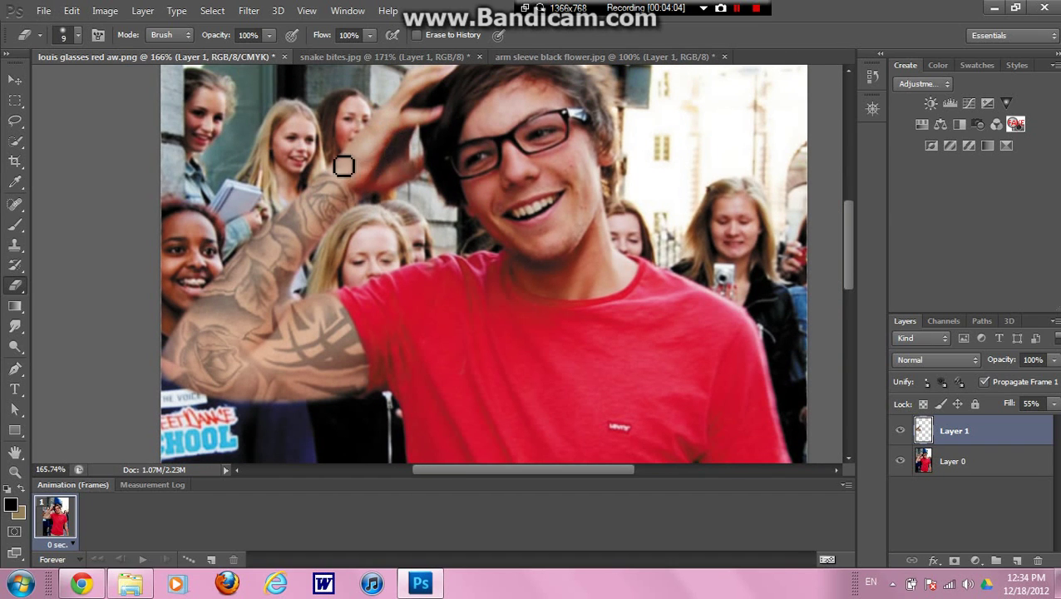
scroll(364, 125, "down", 3)
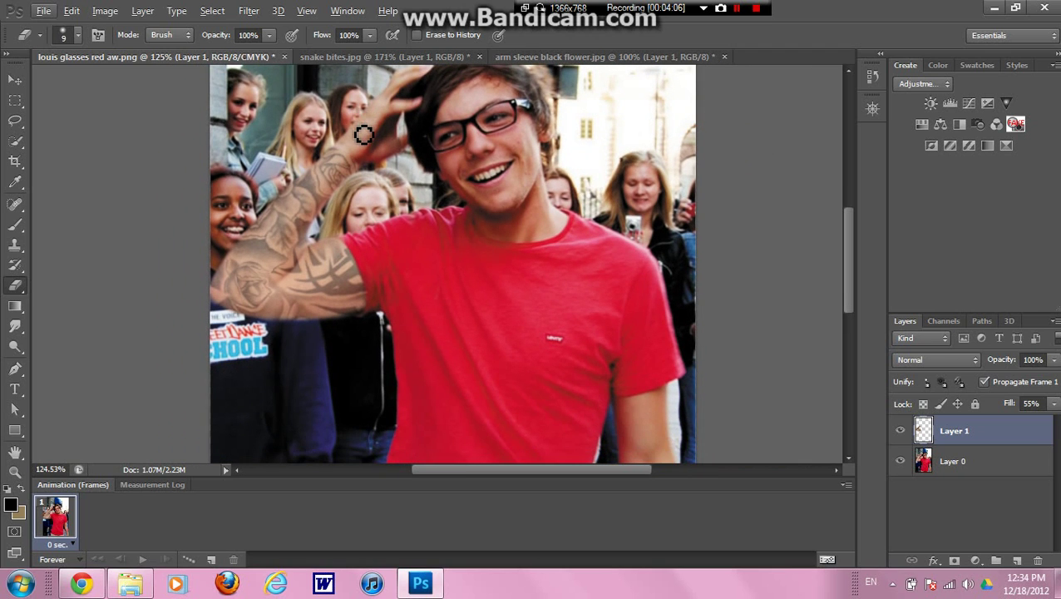
scroll(363, 137, "down", 1)
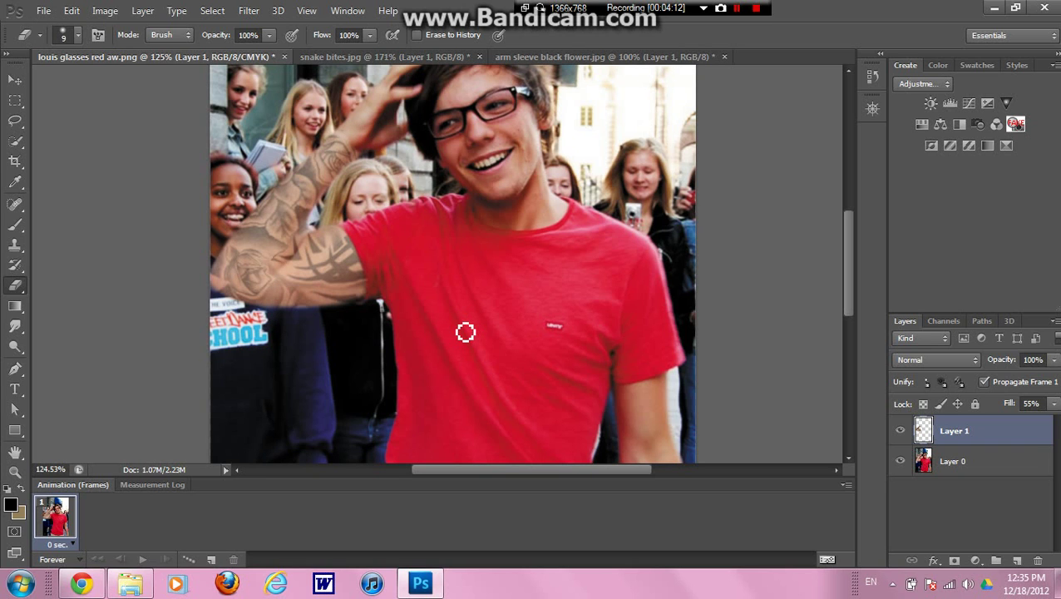
Step: Smudge the tattoo along the inner elbow crease with the Smudge tool at 50% strength
scroll(324, 240, "up", 5)
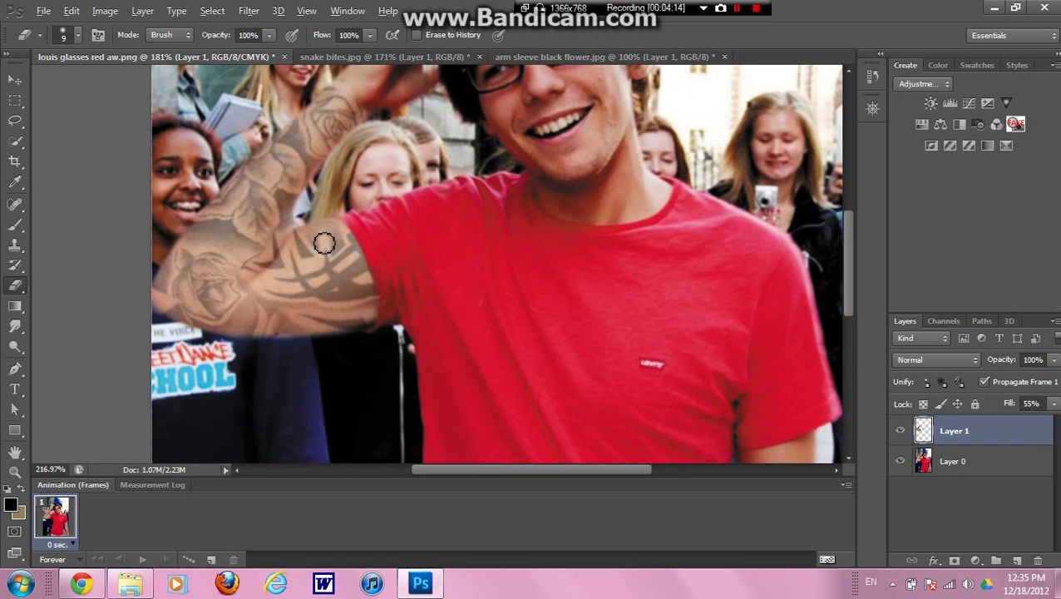
scroll(248, 264, "up", 1)
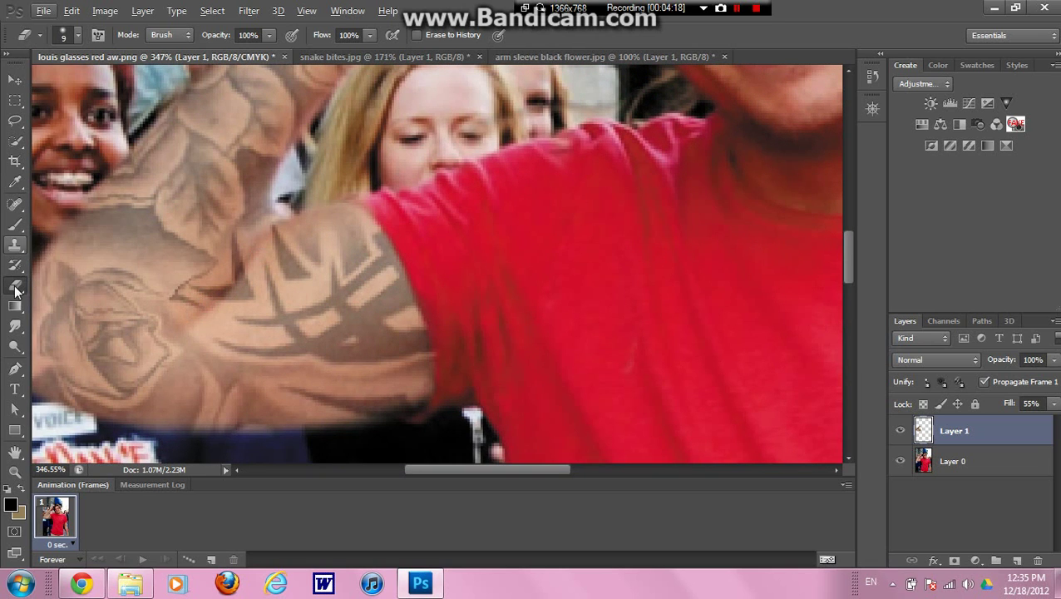
left_click(15, 326)
mouse_move(196, 304)
left_mouse_down()
mouse_move(232, 294)
mouse_move(249, 260)
mouse_move(211, 308)
mouse_move(188, 301)
mouse_move(182, 282)
mouse_move(204, 294)
mouse_move(184, 308)
mouse_move(196, 303)
mouse_move(193, 314)
mouse_move(227, 288)
mouse_move(218, 314)
mouse_move(249, 263)
mouse_move(229, 296)
mouse_move(267, 289)
left_mouse_up()
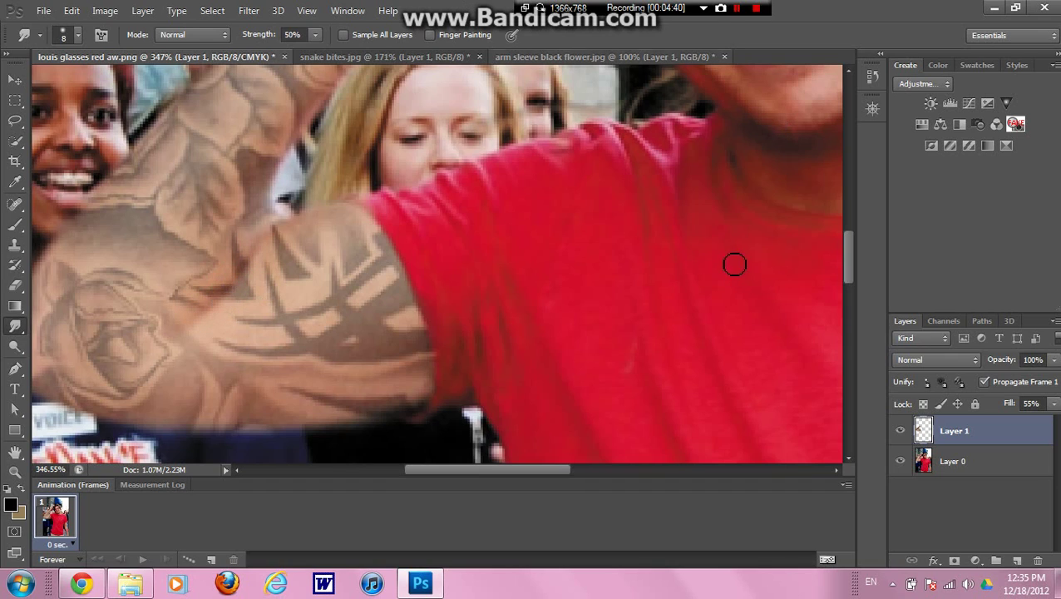
left_click(14, 79)
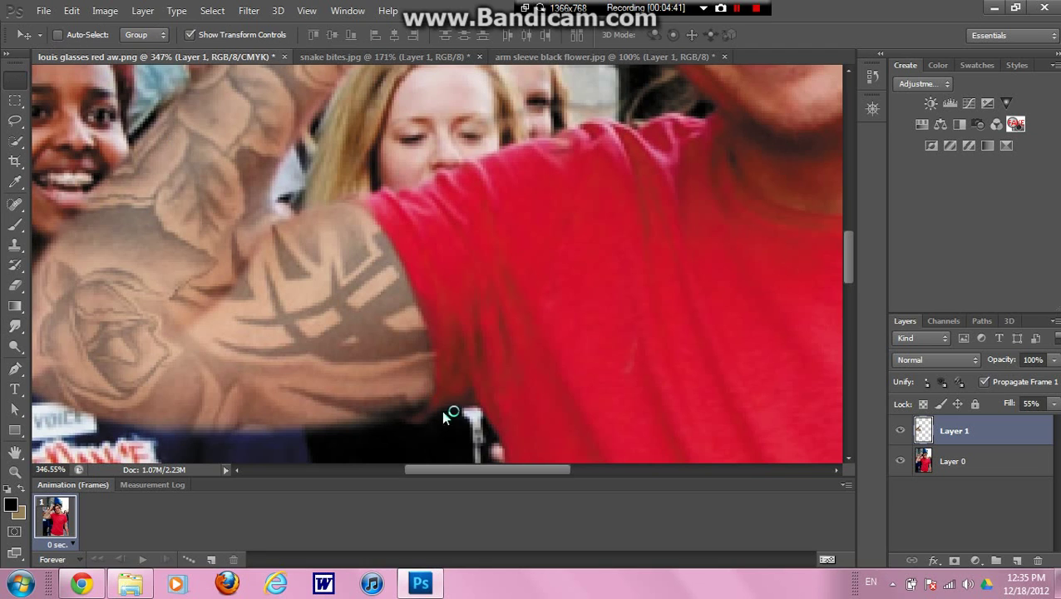
scroll(444, 416, "down", 5)
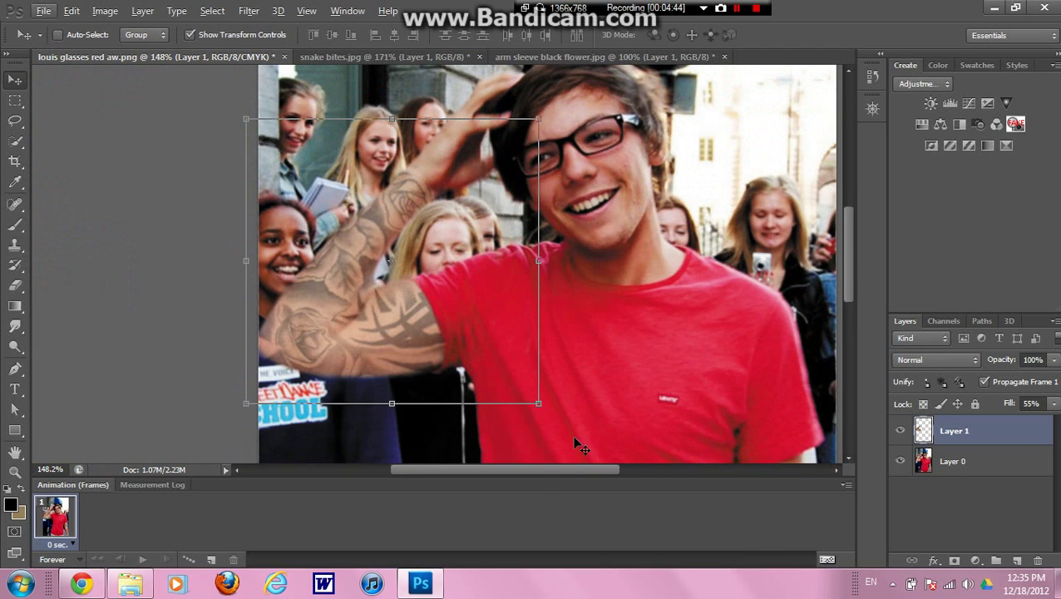
scroll(574, 454, "down", 1)
left_click_drag(538, 480, 563, 480)
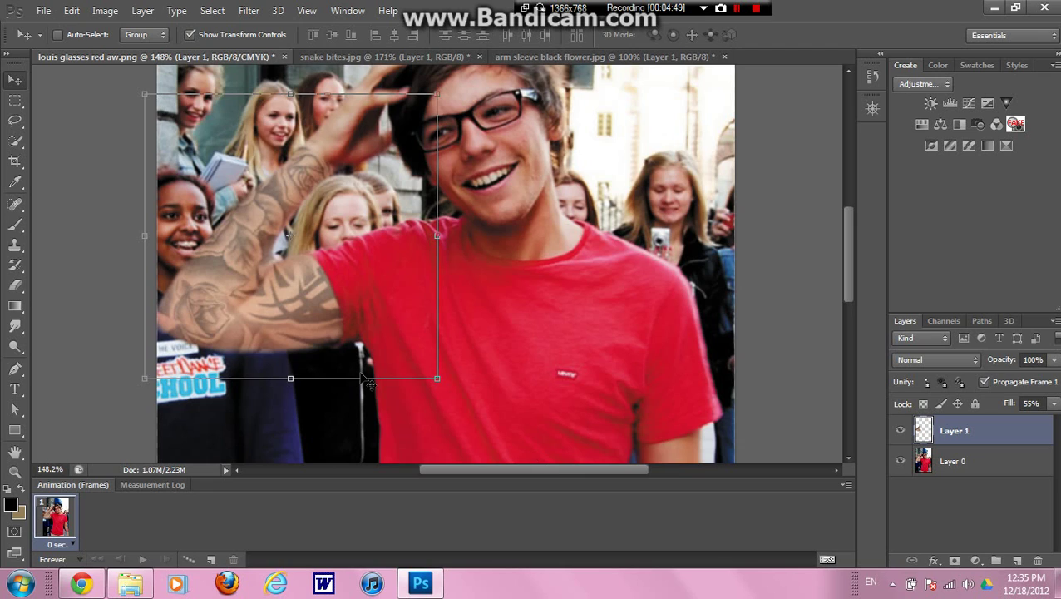
left_click(213, 10)
left_click(233, 146)
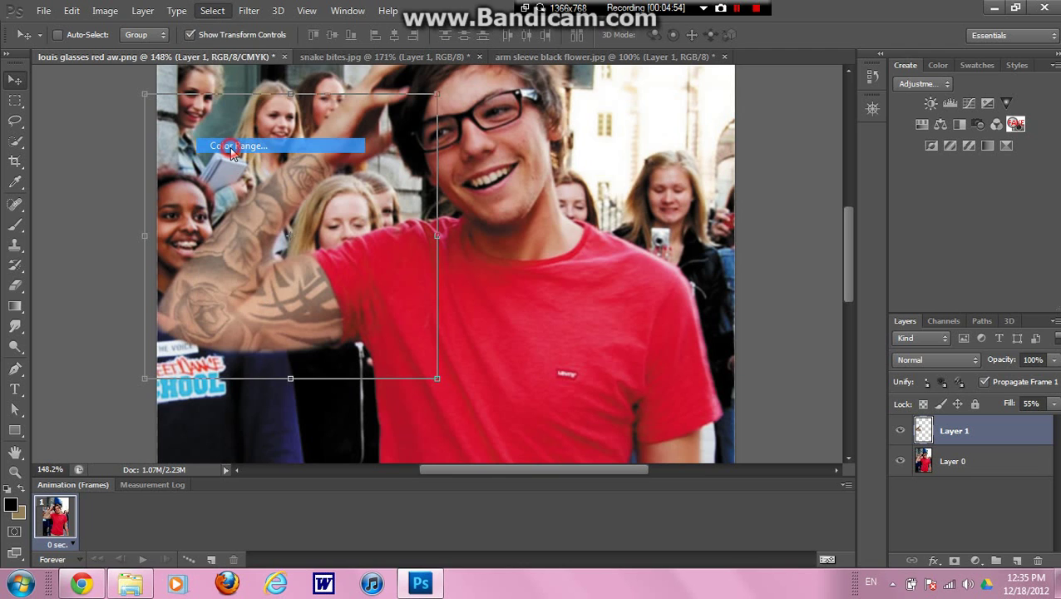
left_click(217, 99)
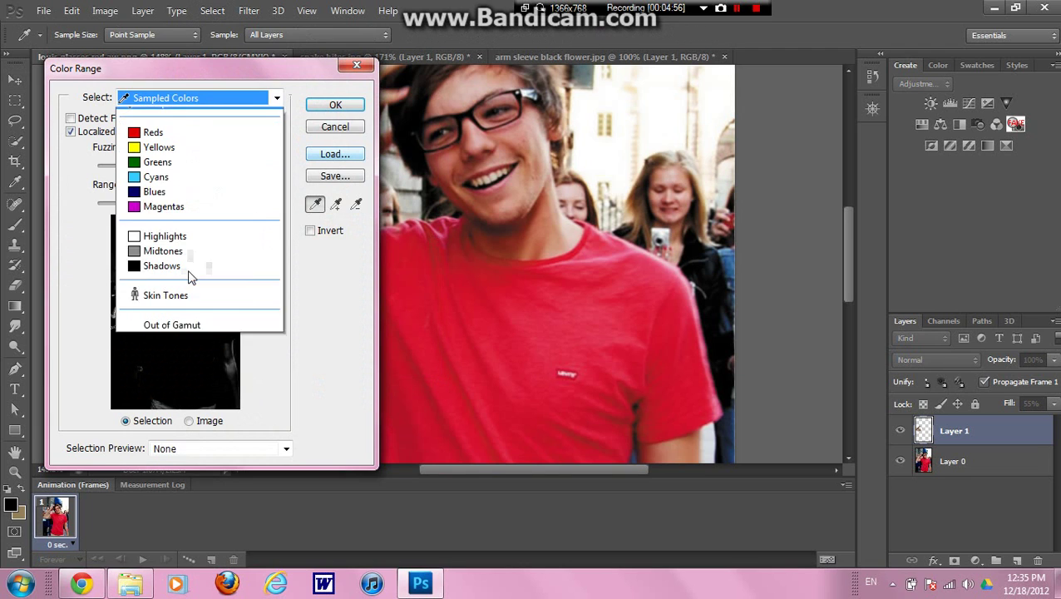
left_click(352, 70)
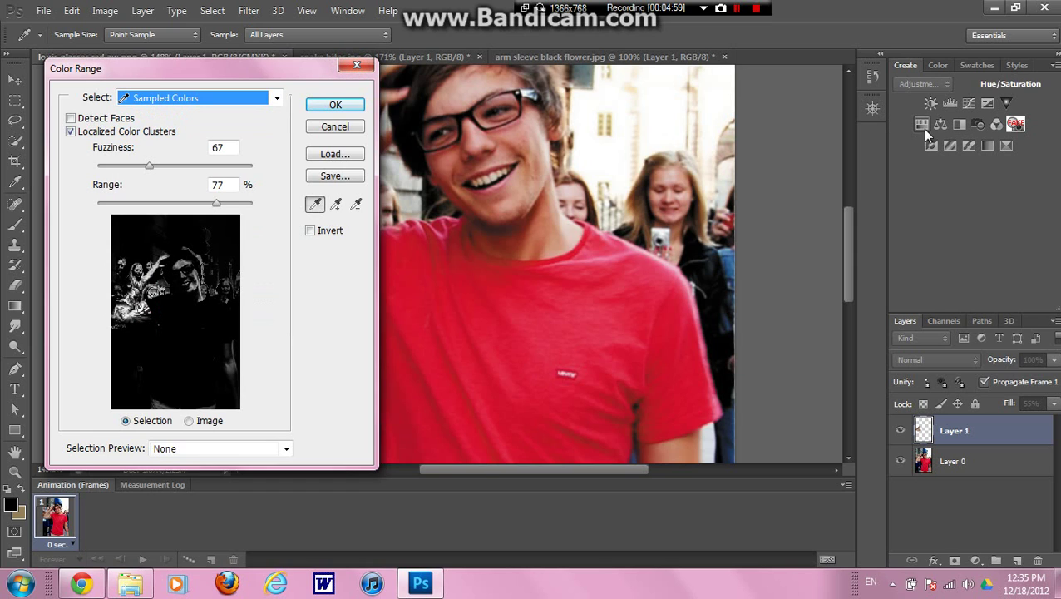
left_click(336, 127)
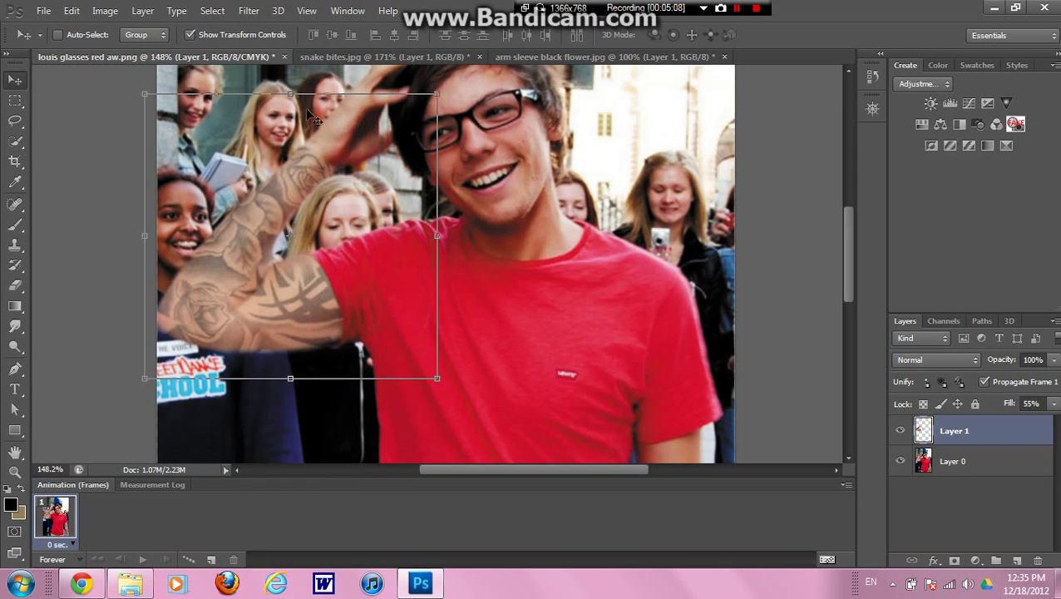
Step: Add a new layer above the tattoo layer and set the Brush's foreground colour to dark grey 565453
left_click_drag(850, 271, 847, 256)
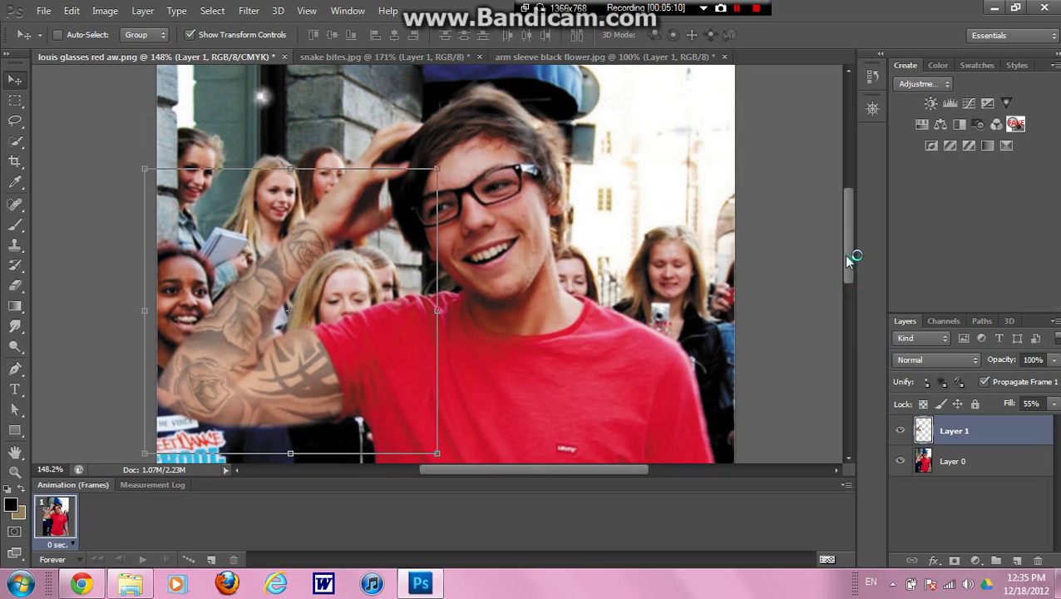
left_click(1018, 561)
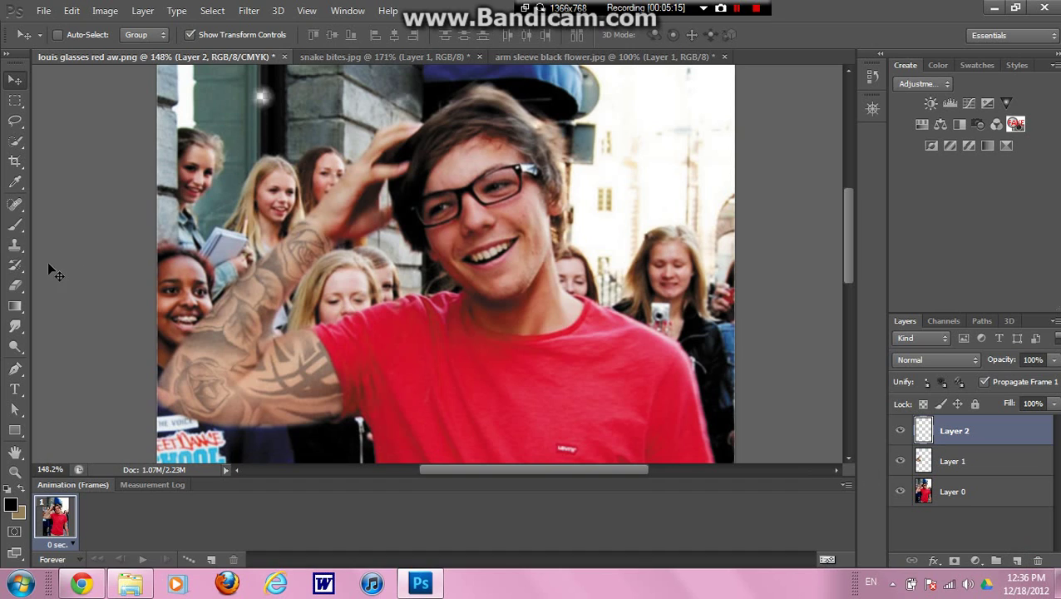
left_click(12, 228)
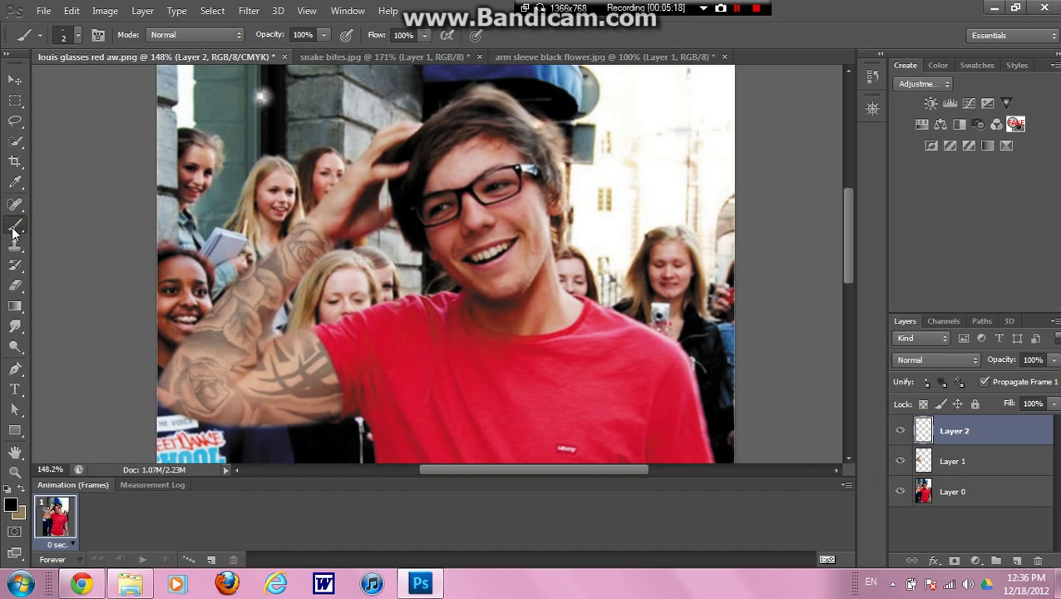
left_click(11, 504)
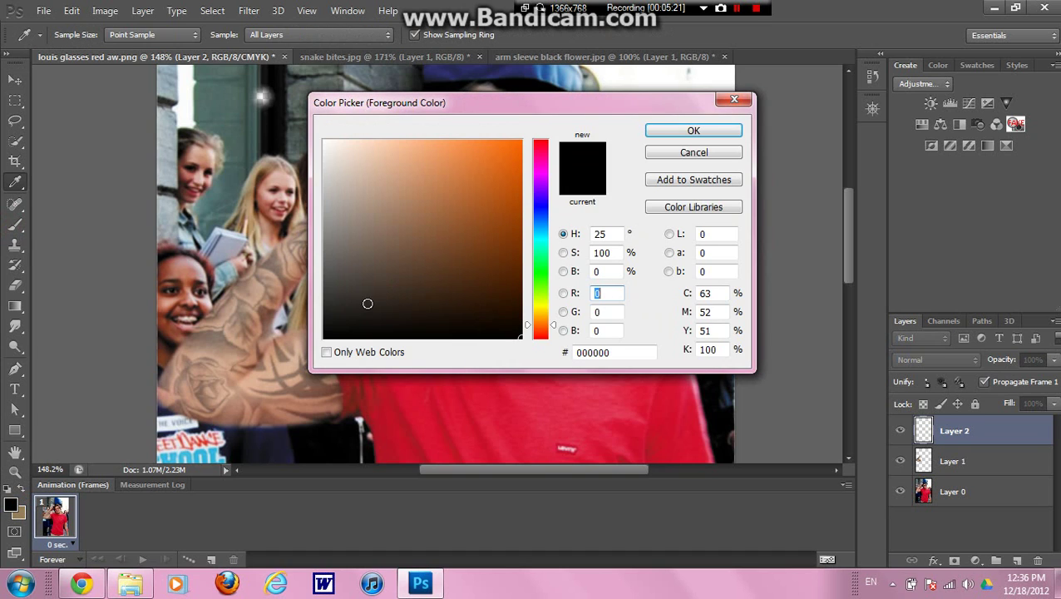
left_click(330, 273)
left_click(331, 272)
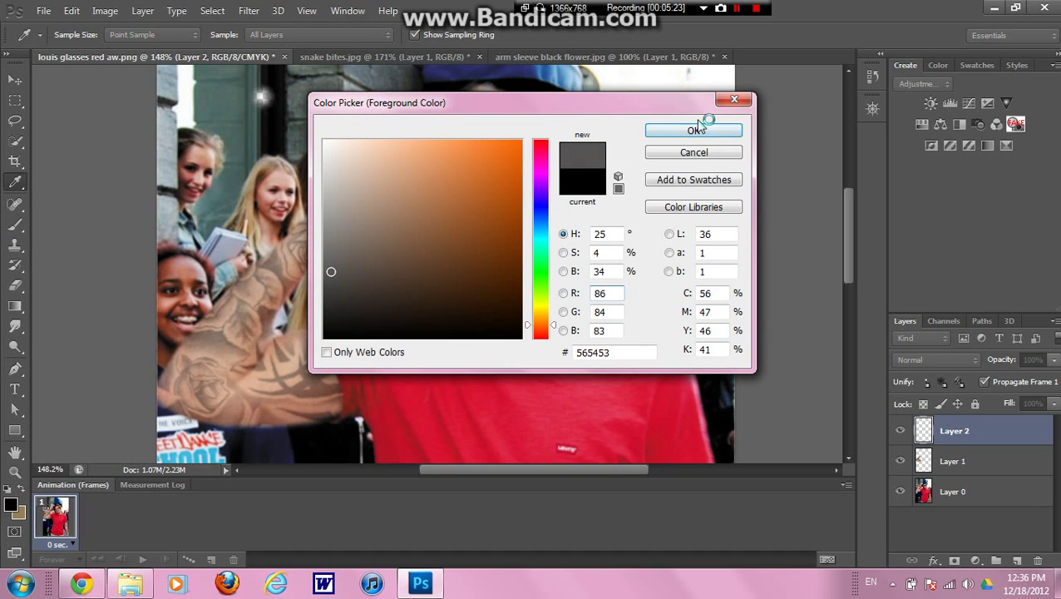
key("Return")
key("b")
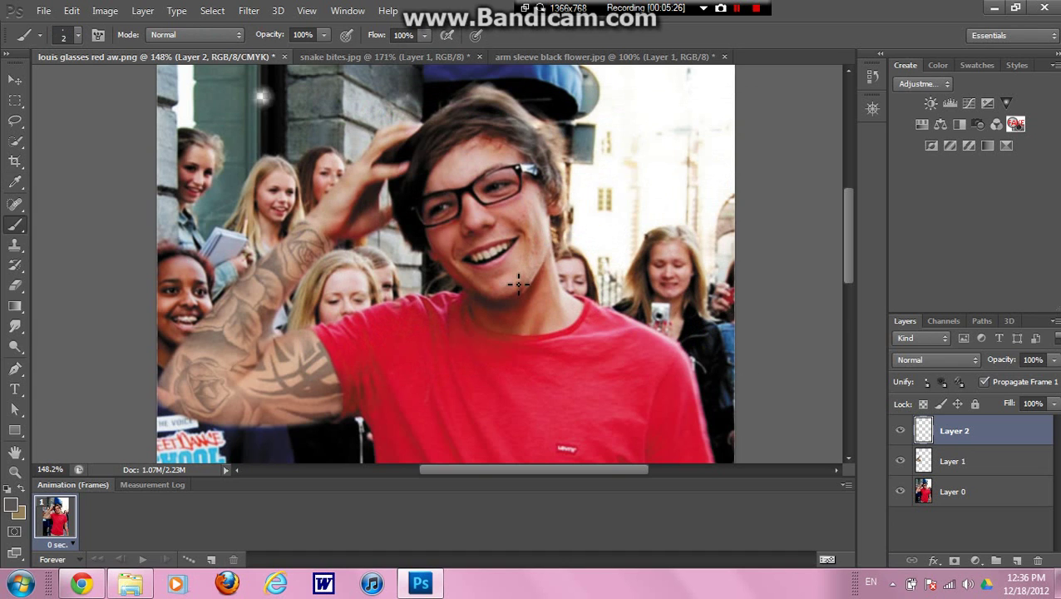
Step: Paint two dark grey piercing dots with a 4 px Brush, one near each end of the man's lower lip
scroll(518, 282, "up", 5)
scroll(526, 246, "up", 1)
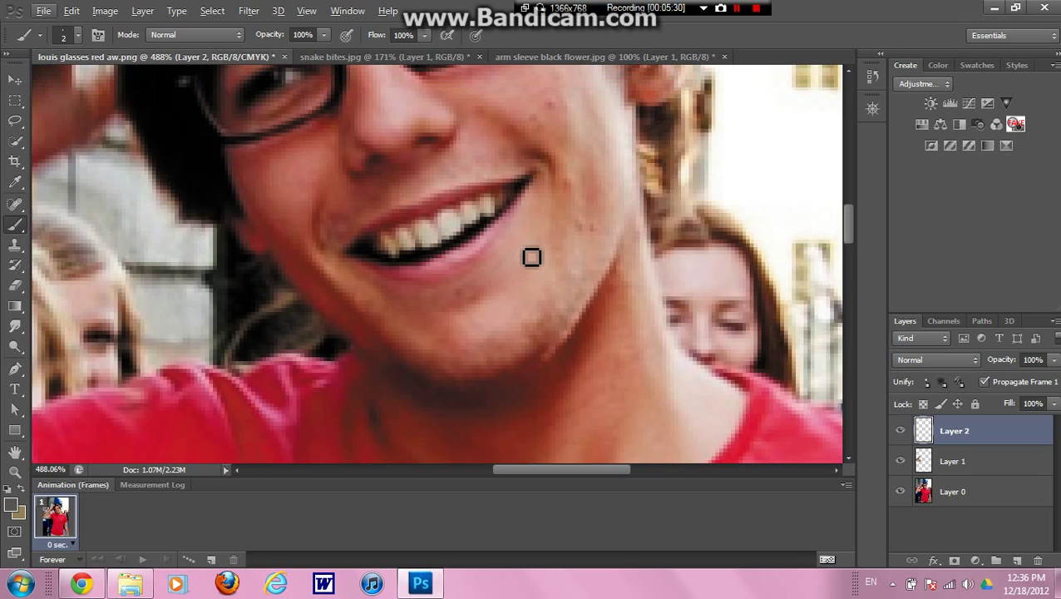
key("bracketright")
key("bracketright")
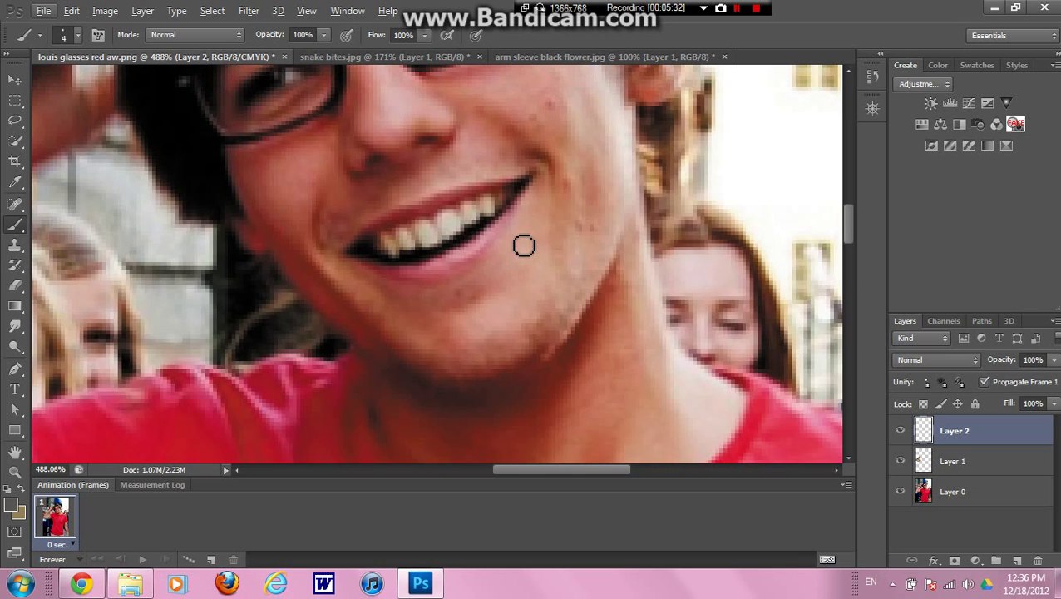
left_click(517, 240)
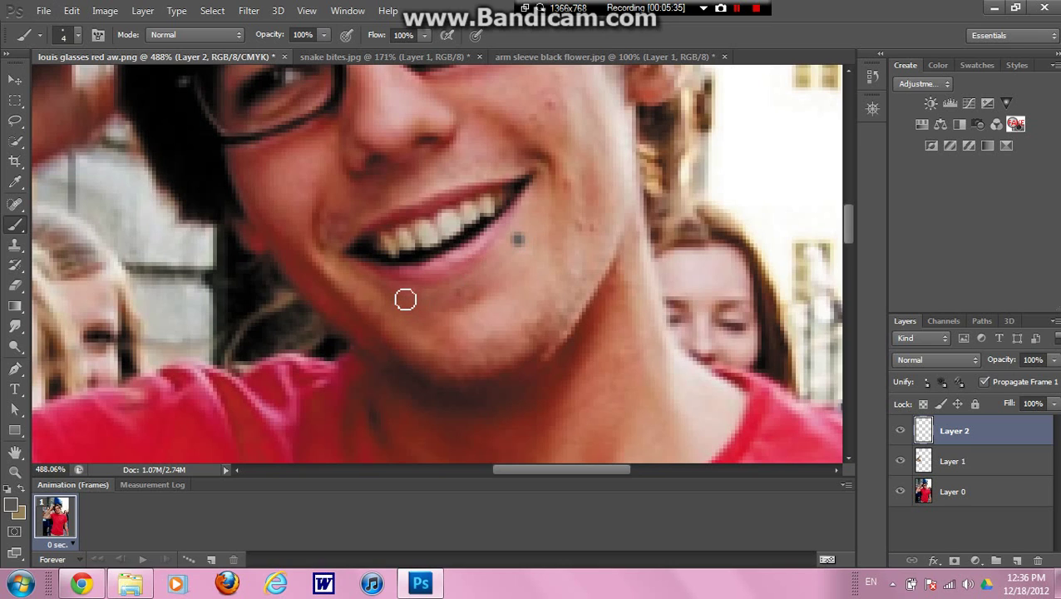
left_click(405, 299)
Step: Set the foreground colour to white ffffff and add a 3 px highlight to each of the two grey piercing dots
left_click(12, 504)
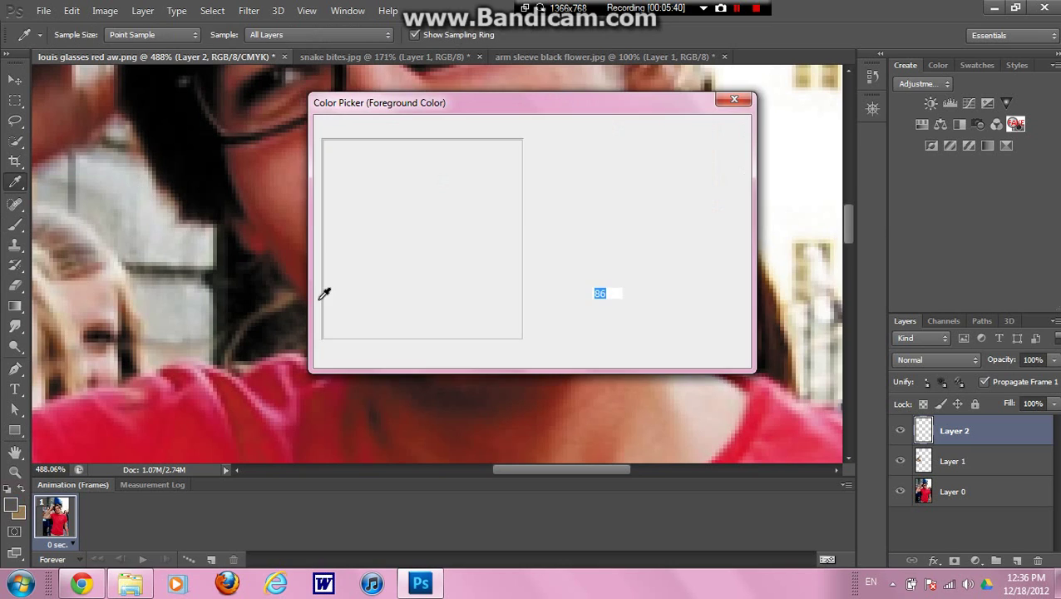
left_click(325, 141)
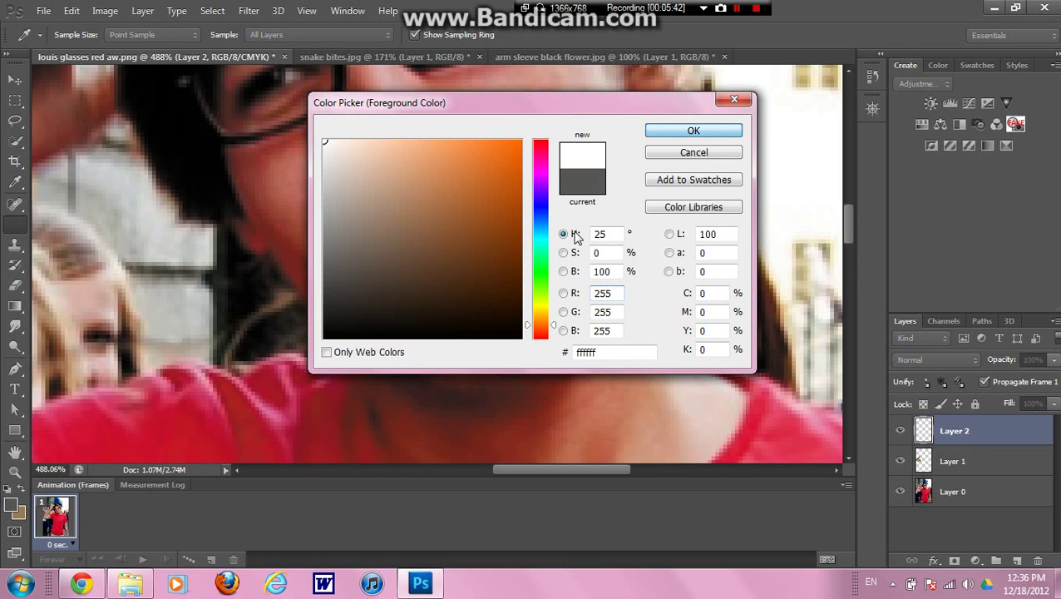
left_click(670, 131)
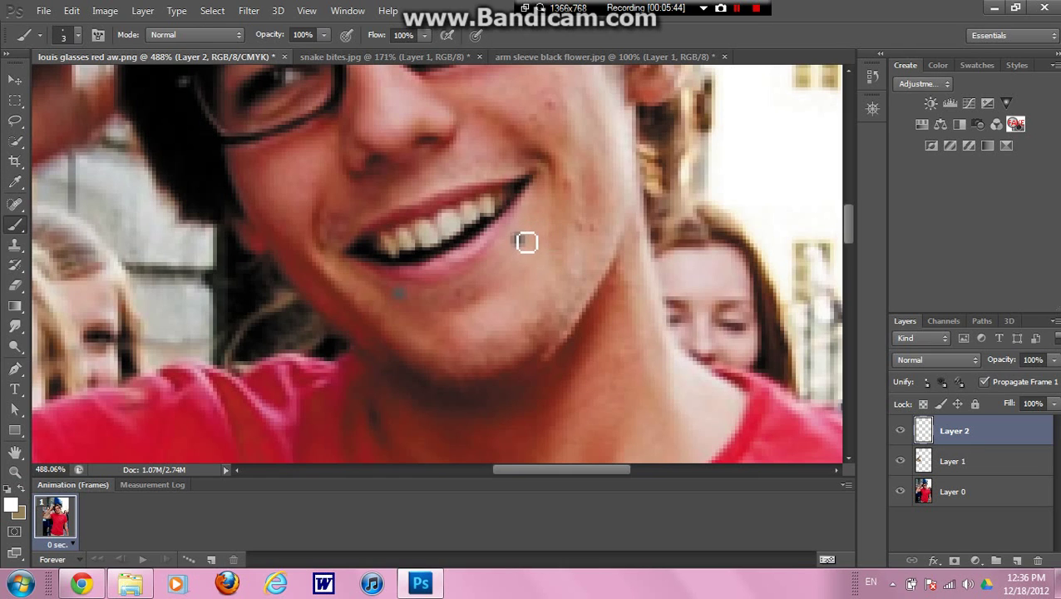
left_click(517, 238)
left_click(399, 291)
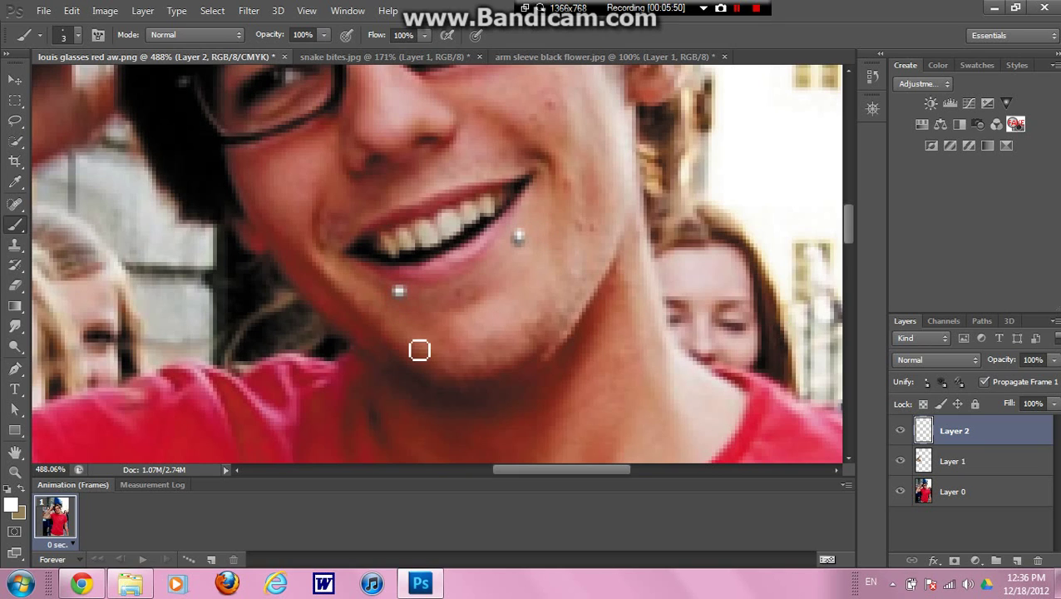
Step: Undo the white highlight on the lip stud nearest the raised arm and reapply it
left_click(73, 11)
left_click(123, 43)
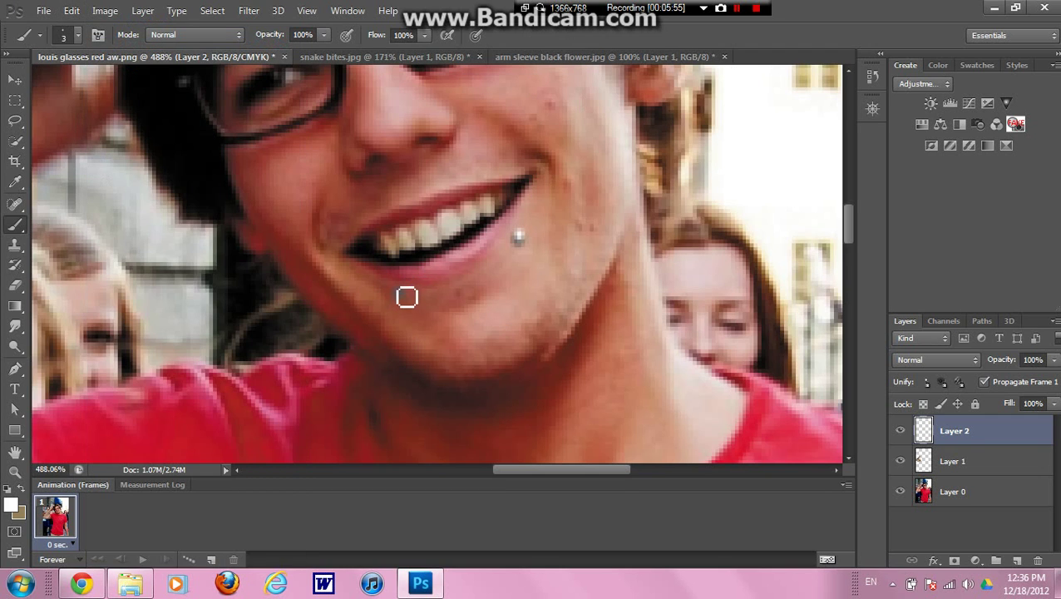
key("ctrl+shift+z")
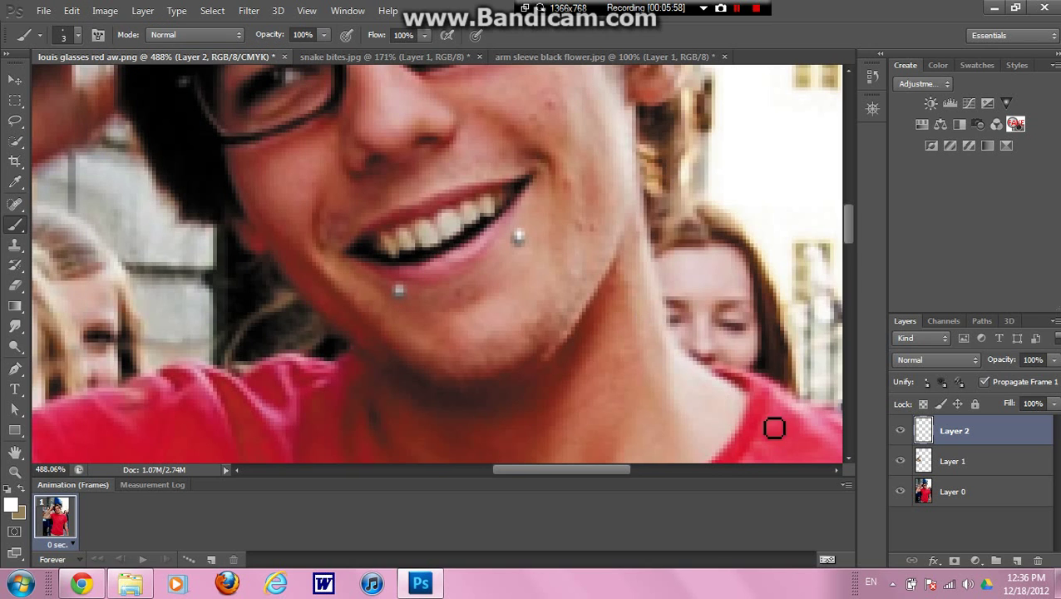
scroll(577, 196, "down", 1)
scroll(577, 196, "down", 6)
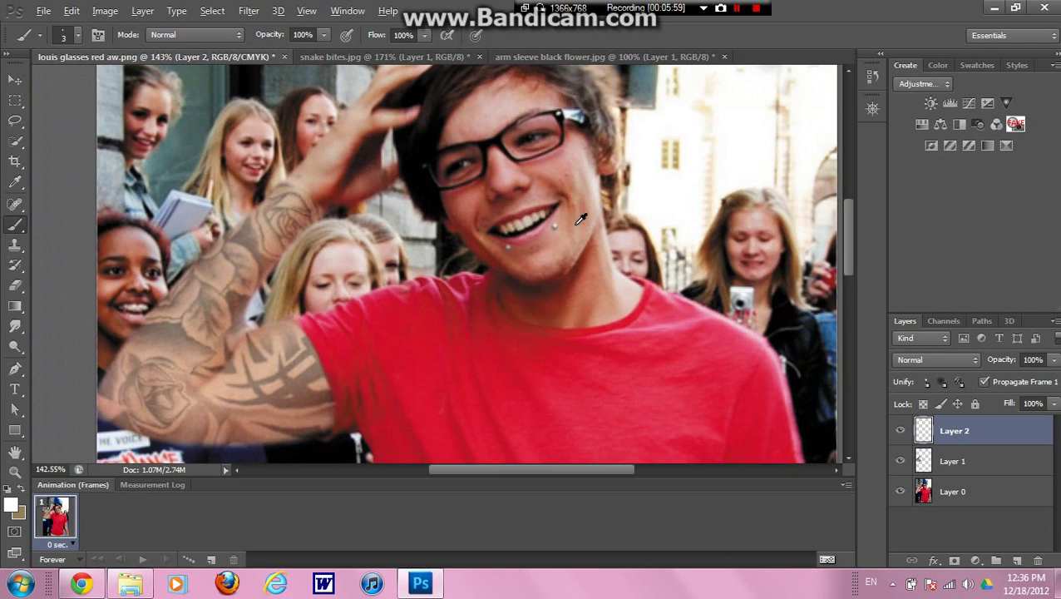
key("alt")
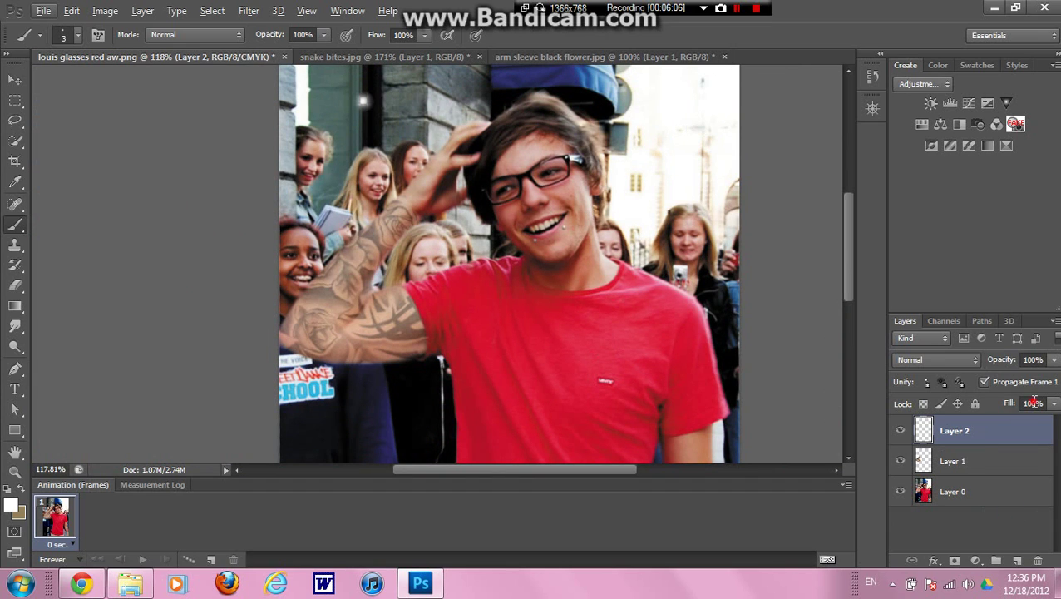
Step: Set the lip stud layer's fill to 85% and give it a Multiply drop shadow at 48% opacity
left_click(1033, 403)
type("85")
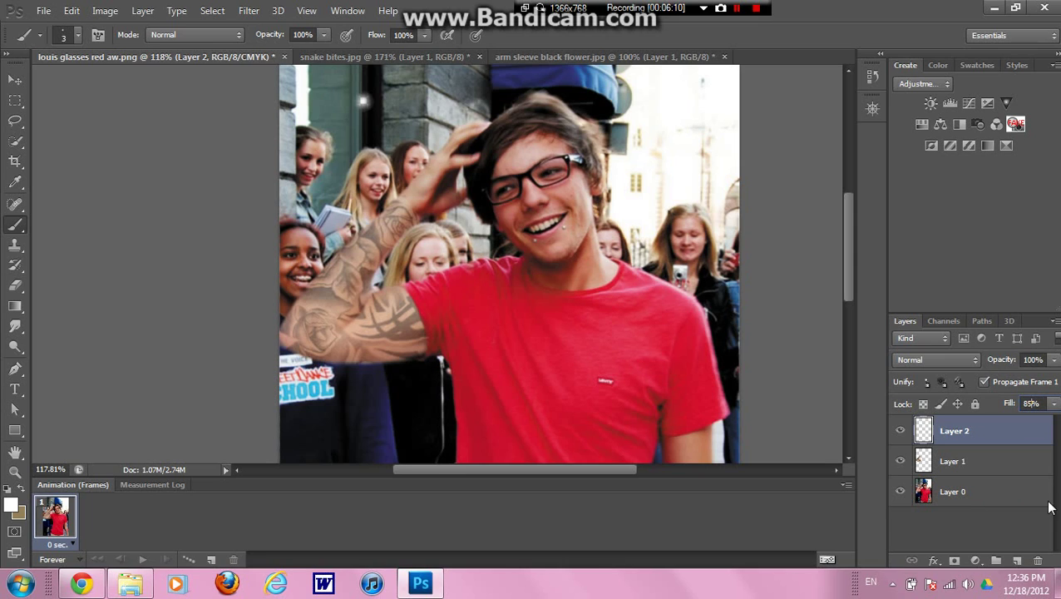
left_click(934, 561)
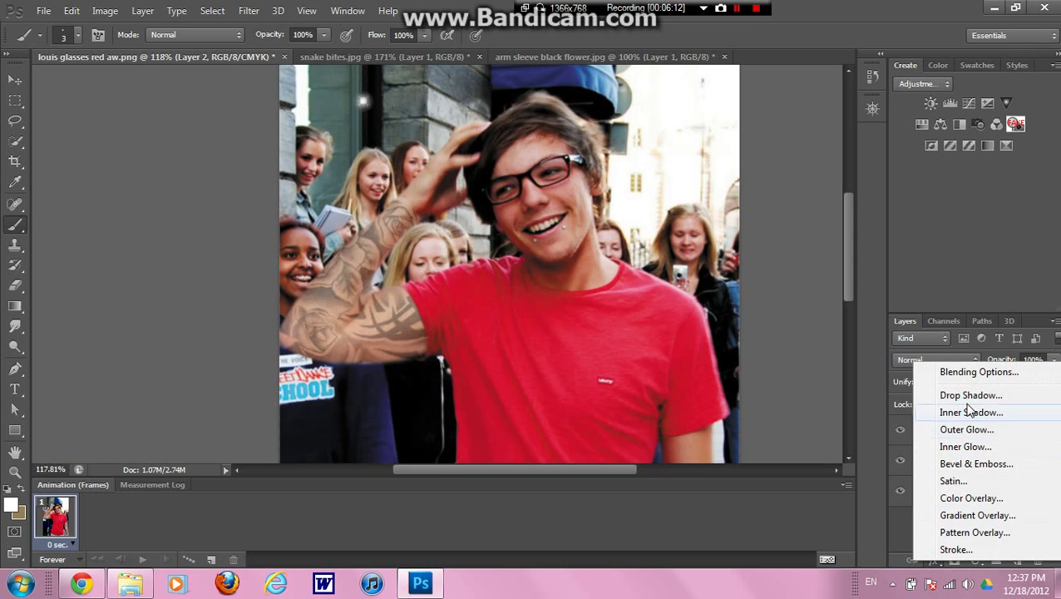
left_click(966, 399)
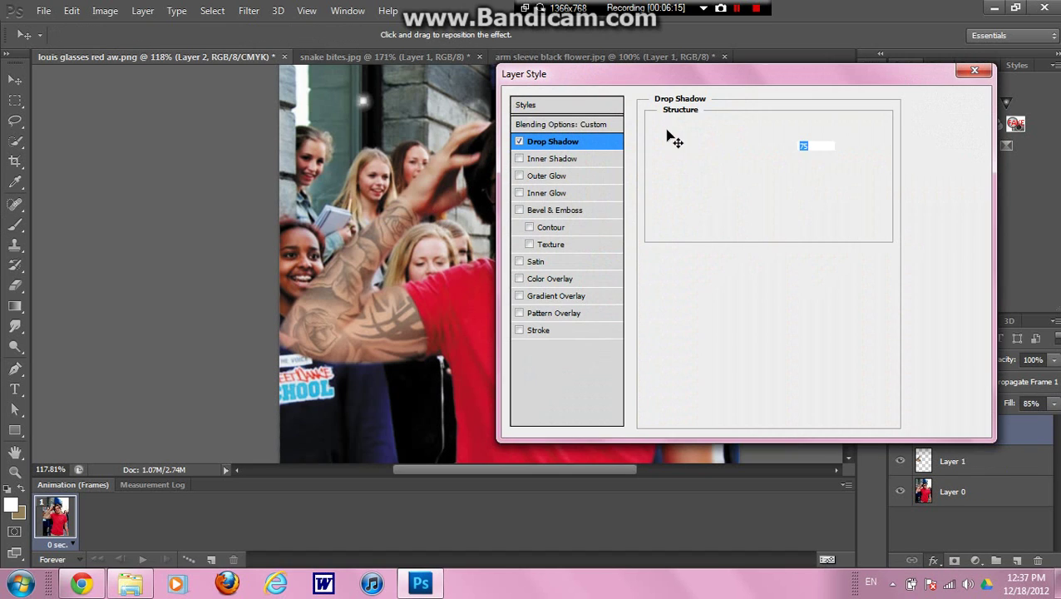
left_click_drag(728, 168, 749, 147)
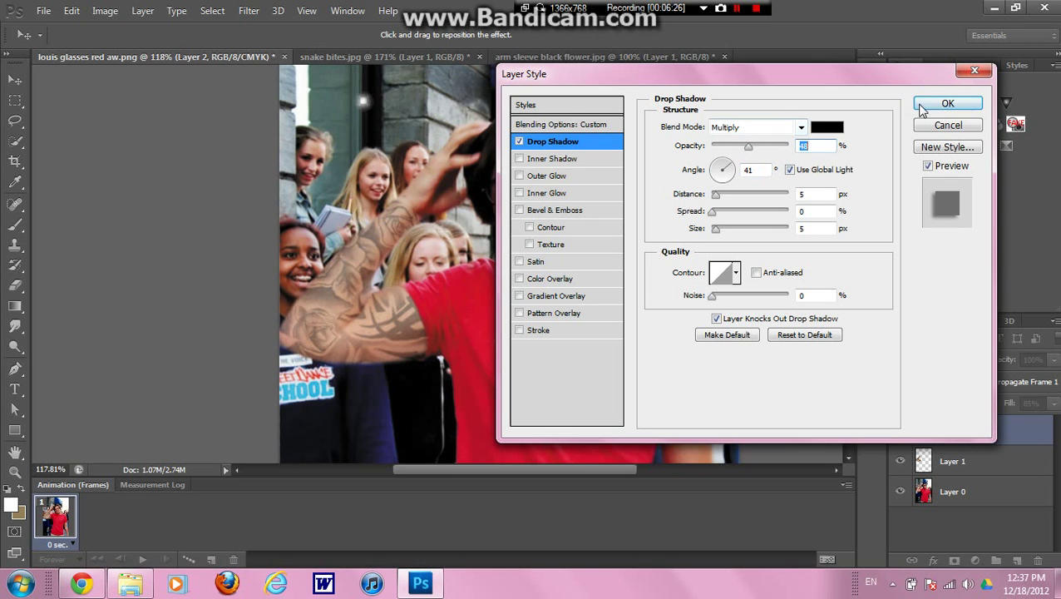
left_click(948, 104)
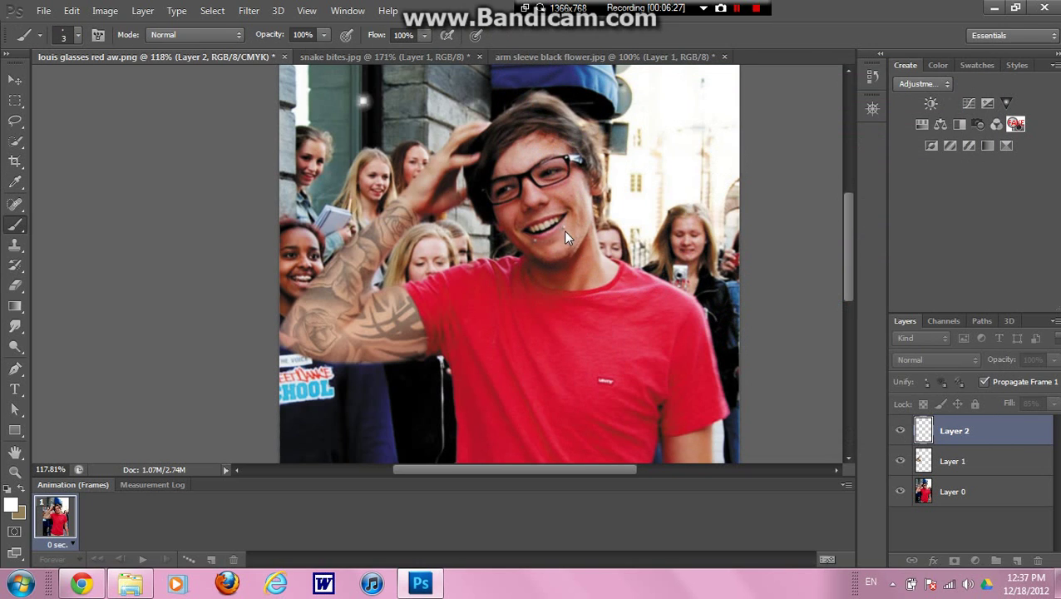
Step: Examine the shaded lip studs up close and in the wider portrait
scroll(565, 237, "up", 6)
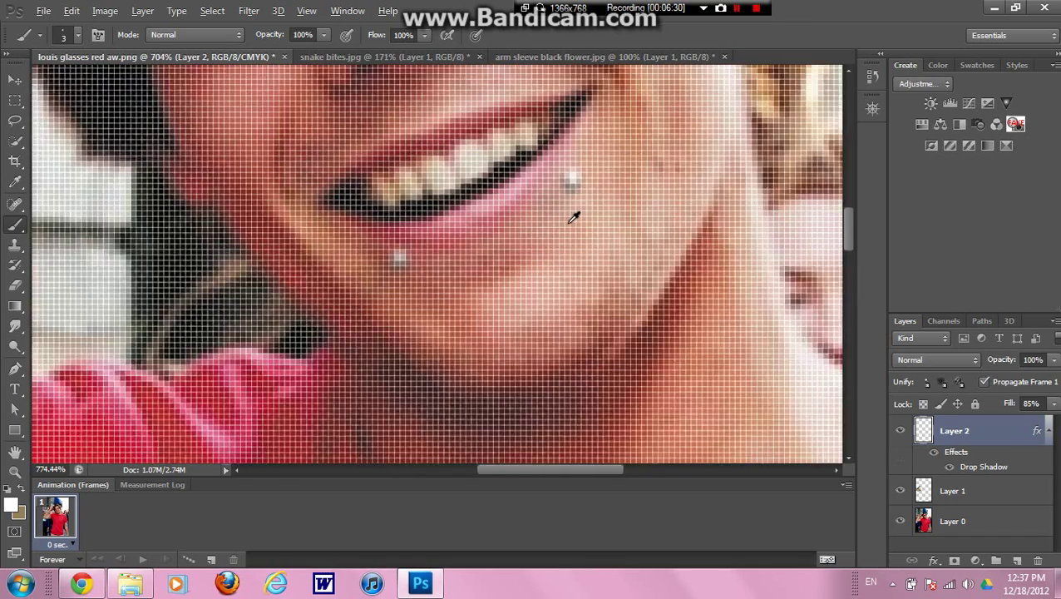
scroll(574, 196, "down", 2)
scroll(599, 195, "down", 1)
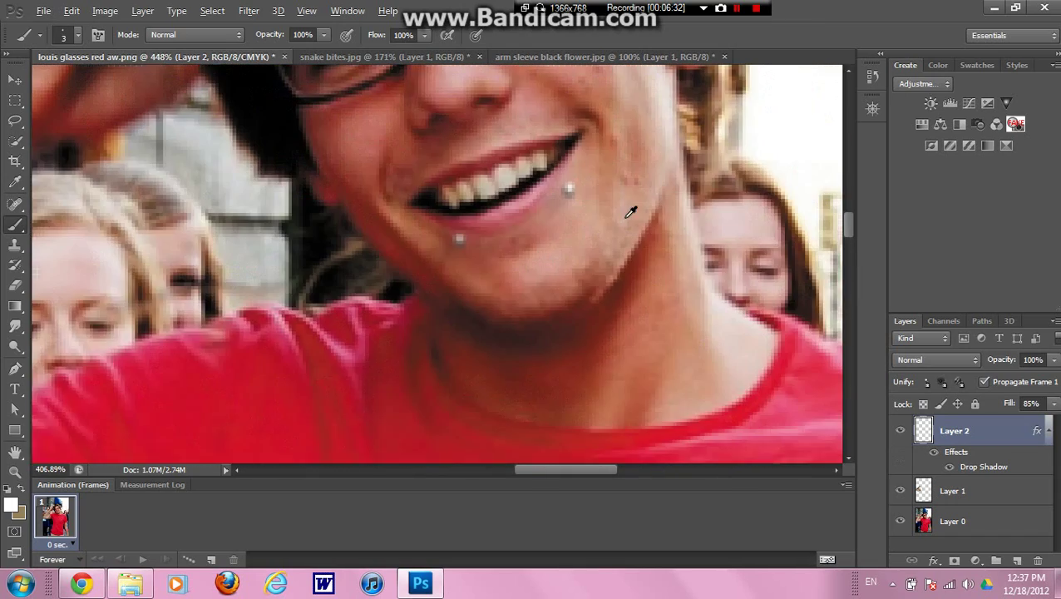
scroll(630, 213, "down", 3)
scroll(636, 220, "down", 1)
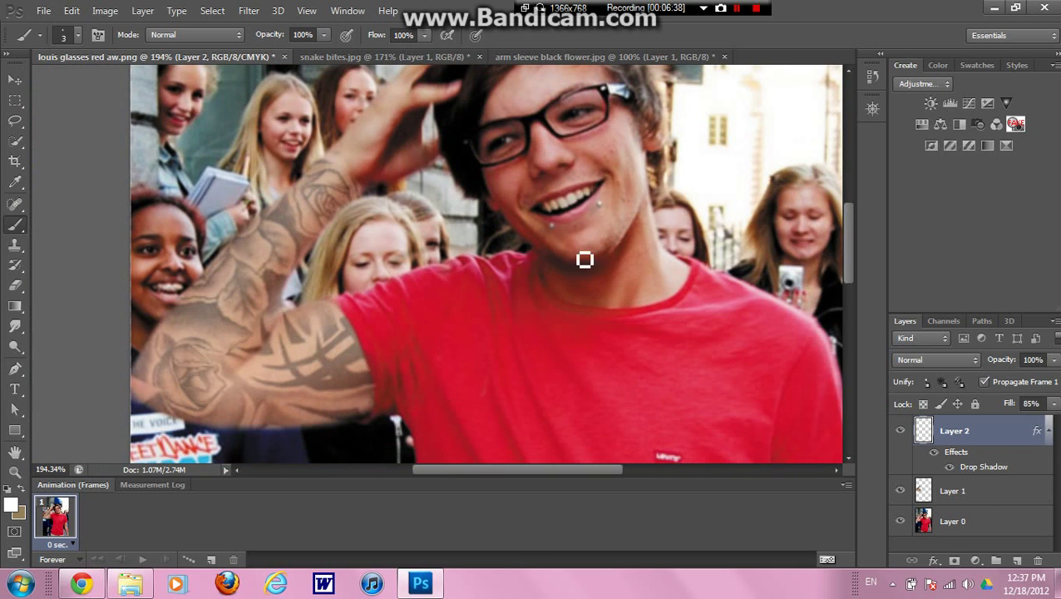
scroll(734, 274, "up", 3)
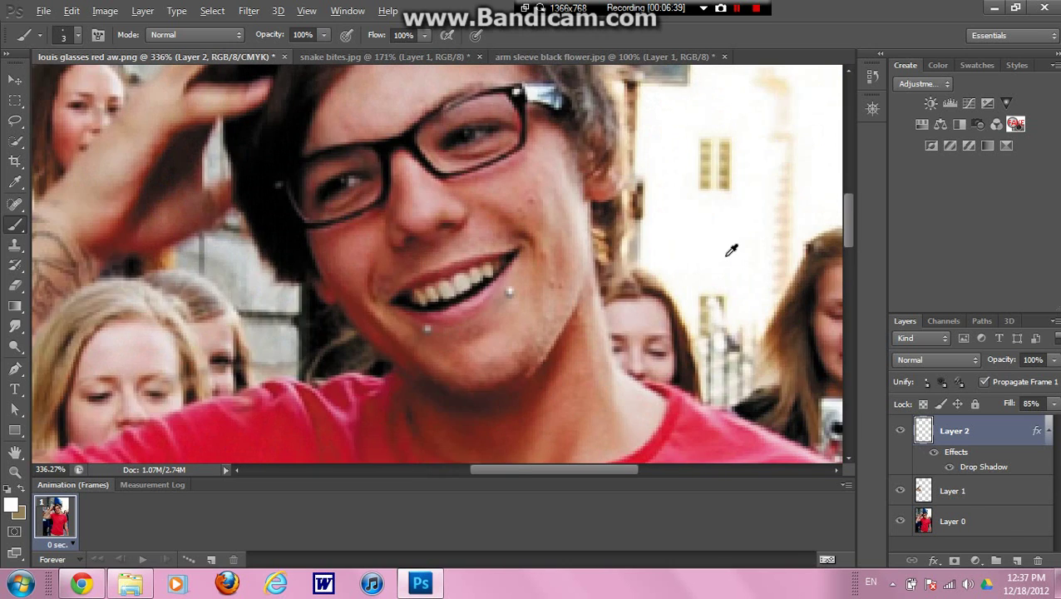
scroll(731, 250, "up", 2)
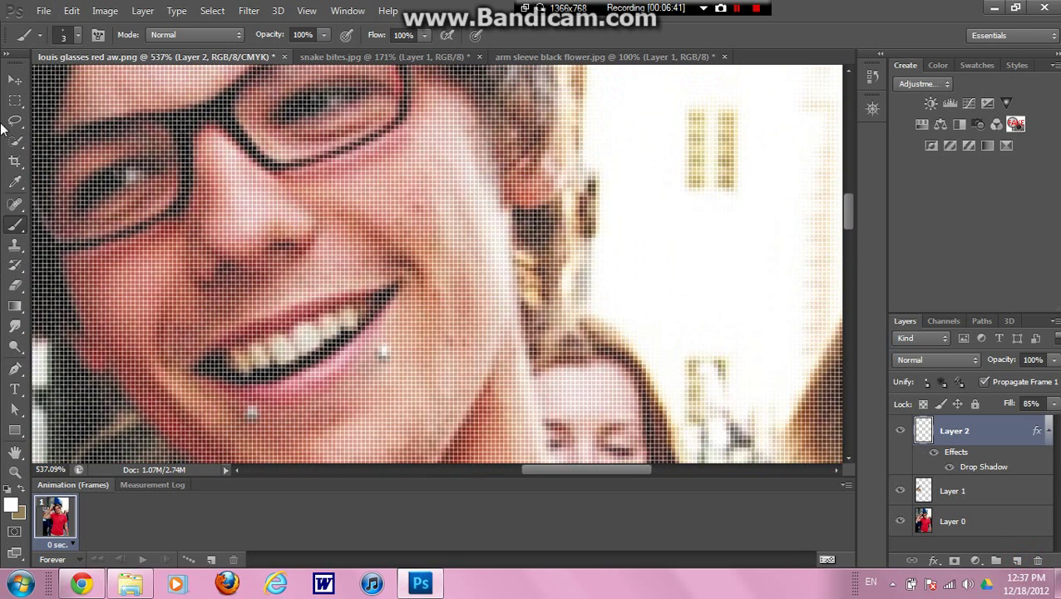
Step: Set the foreground colour to black 000000 and ready an 8 px Brush
left_click(11, 505)
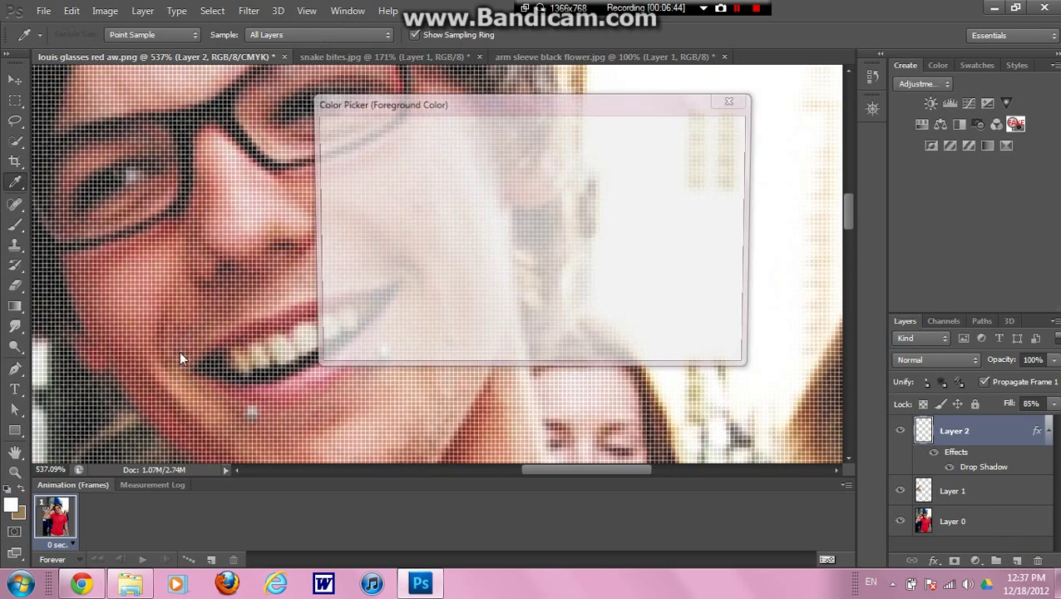
left_click(488, 337)
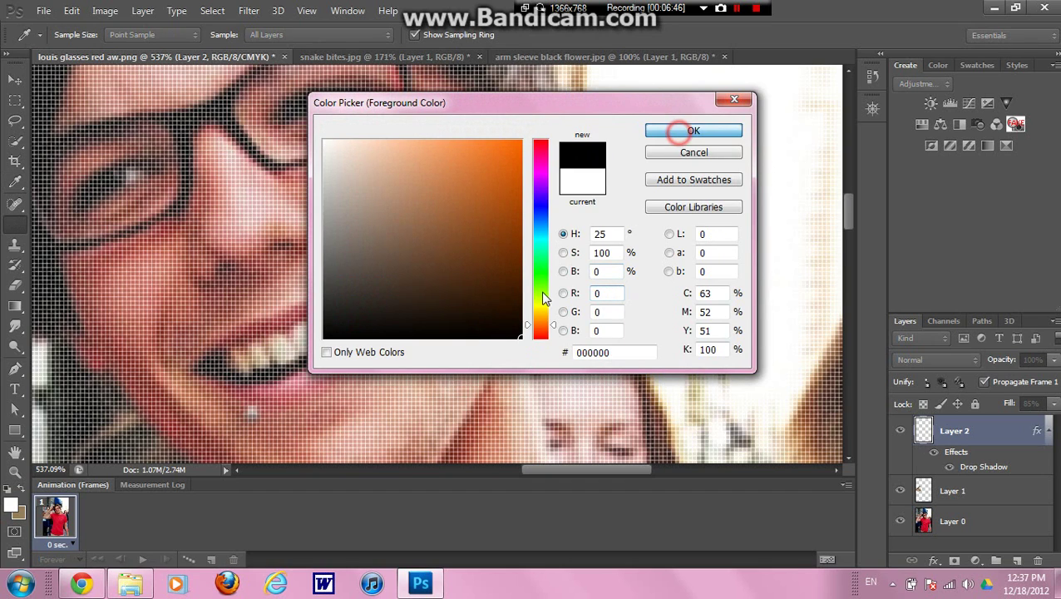
key("Return")
key("b")
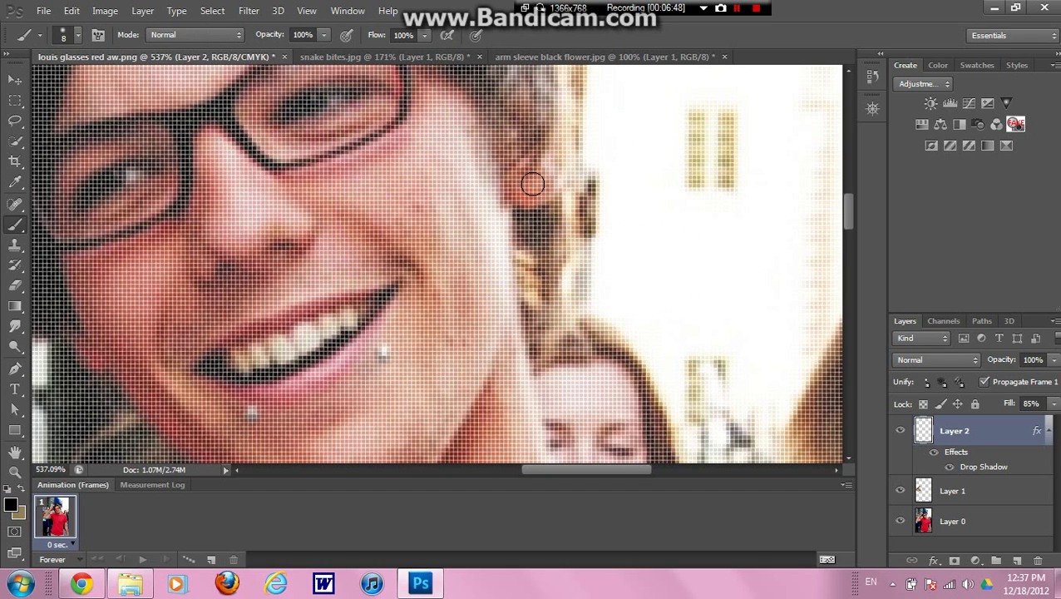
left_click(530, 183)
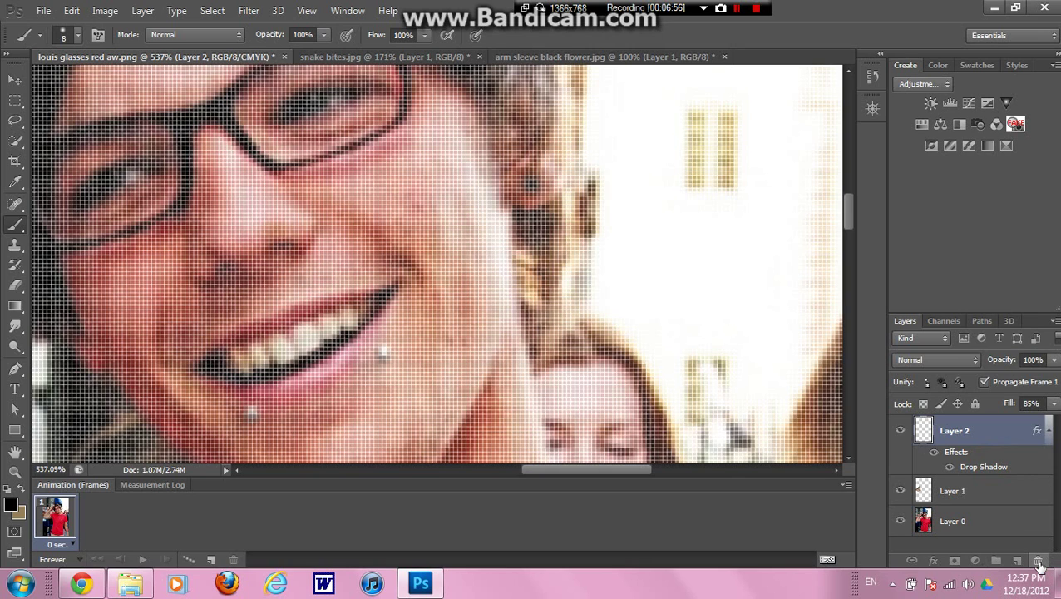
left_click_drag(1038, 564, 1039, 564)
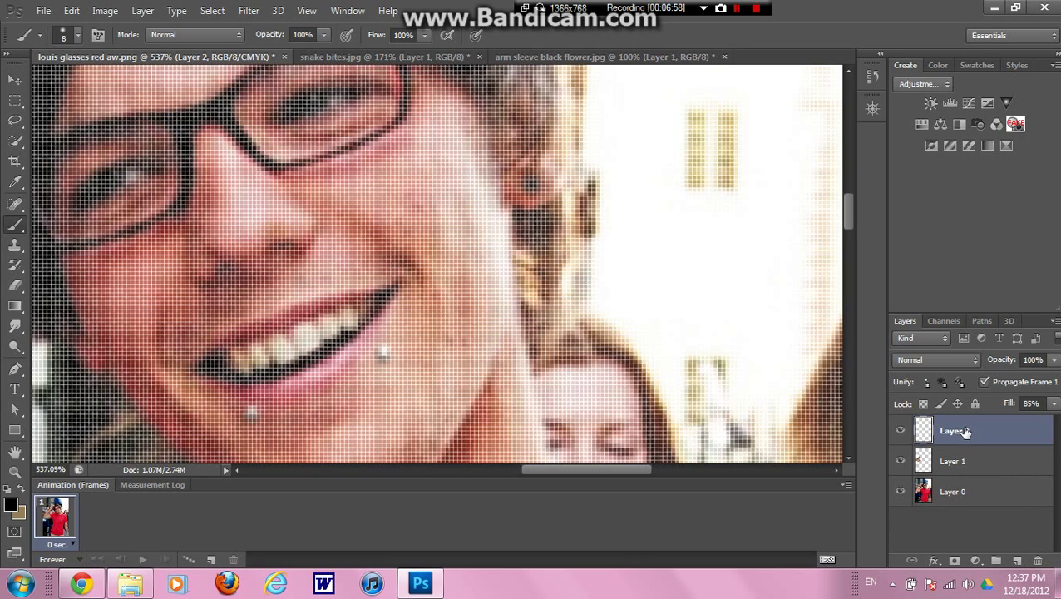
left_click(72, 10)
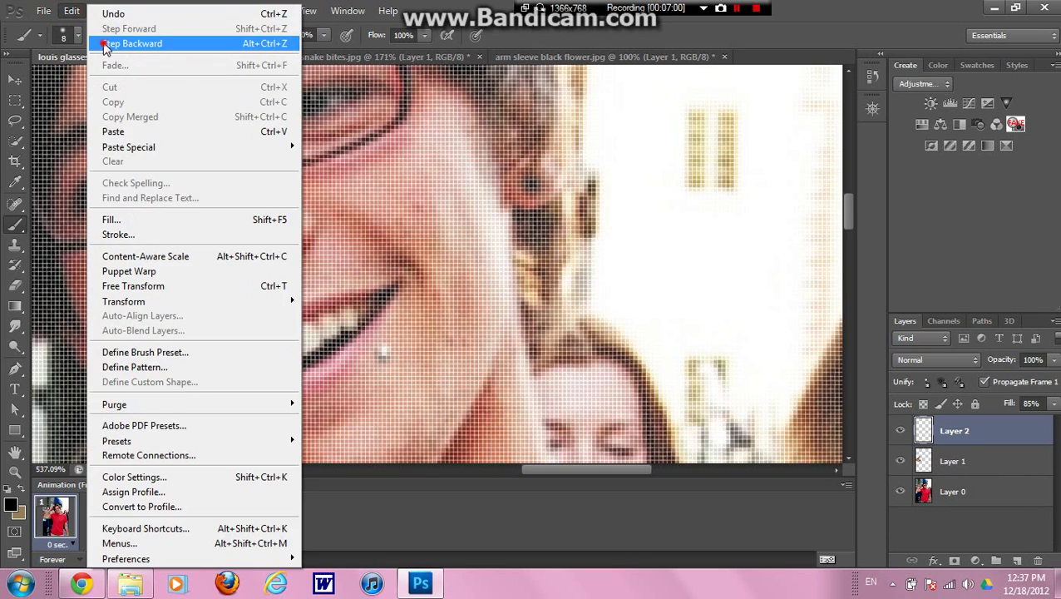
left_click(98, 38)
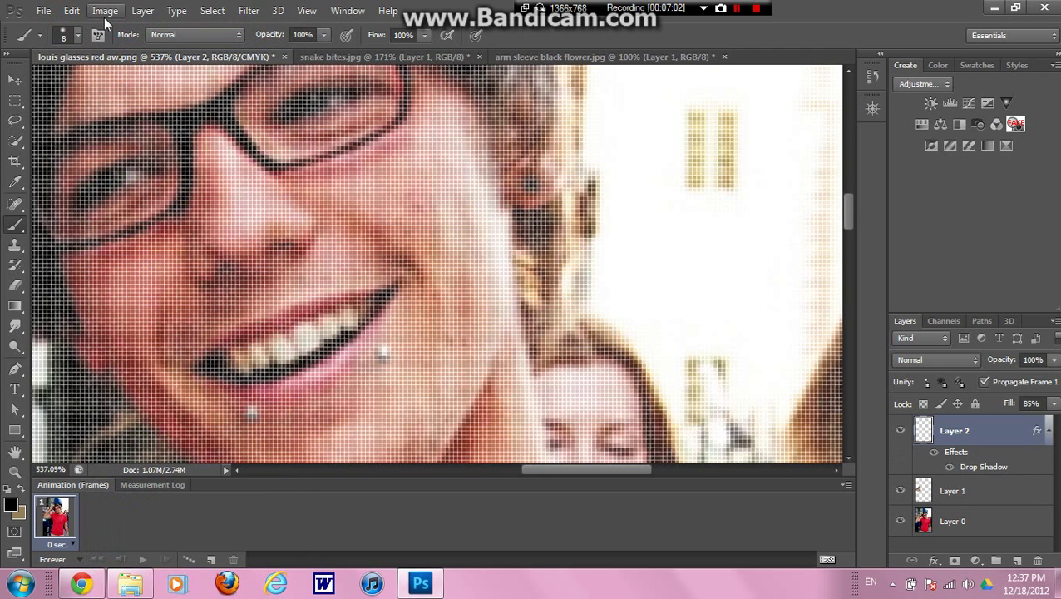
left_click(72, 10)
left_click(114, 45)
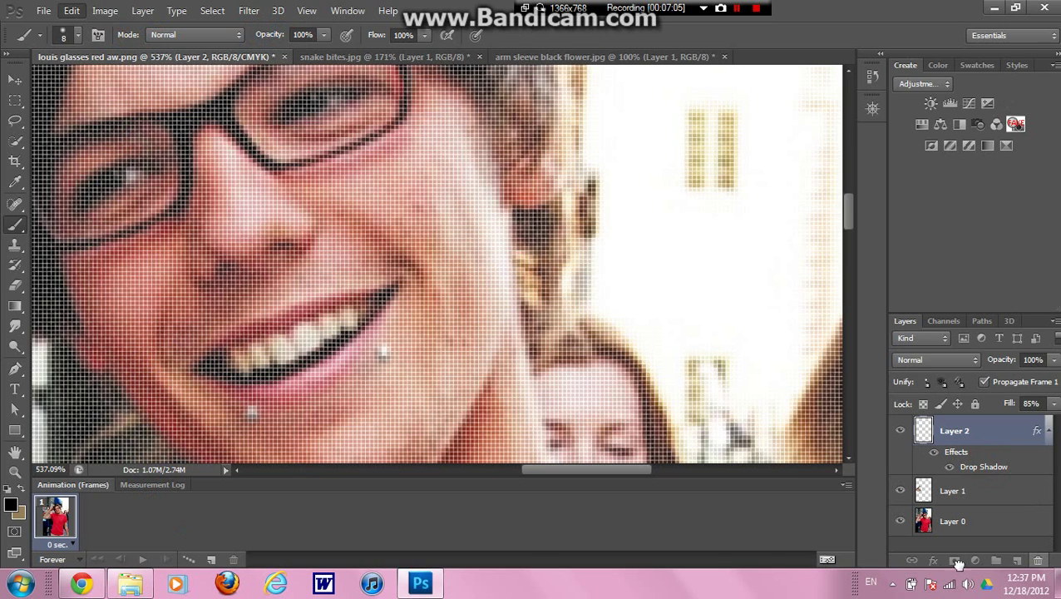
Step: Remove the lip stud layer's drop shadow and paint an 8 px black dot on the man's earlobe on a new layer
left_click(1016, 560)
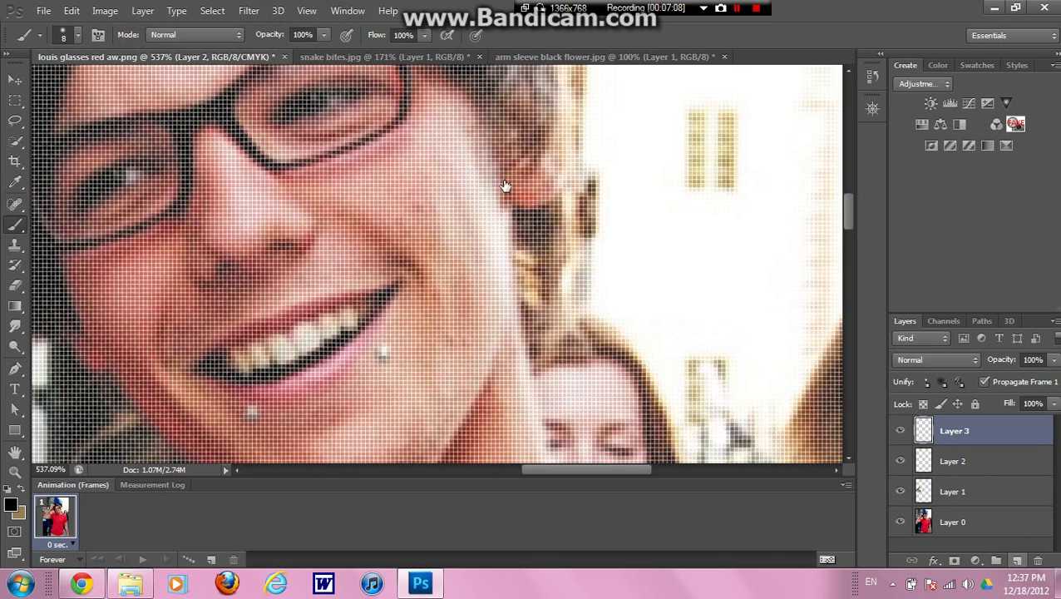
left_click(14, 224)
left_click(530, 181)
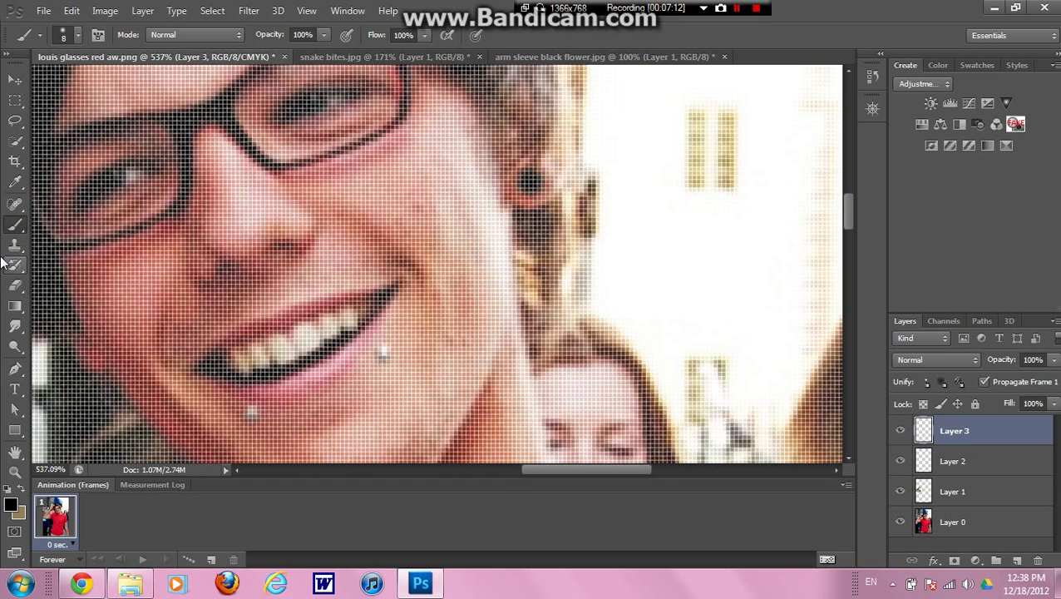
Step: Add a small white ffffff highlight to the centre of the black ear stud and set its layer's fill to 85%
left_click(11, 504)
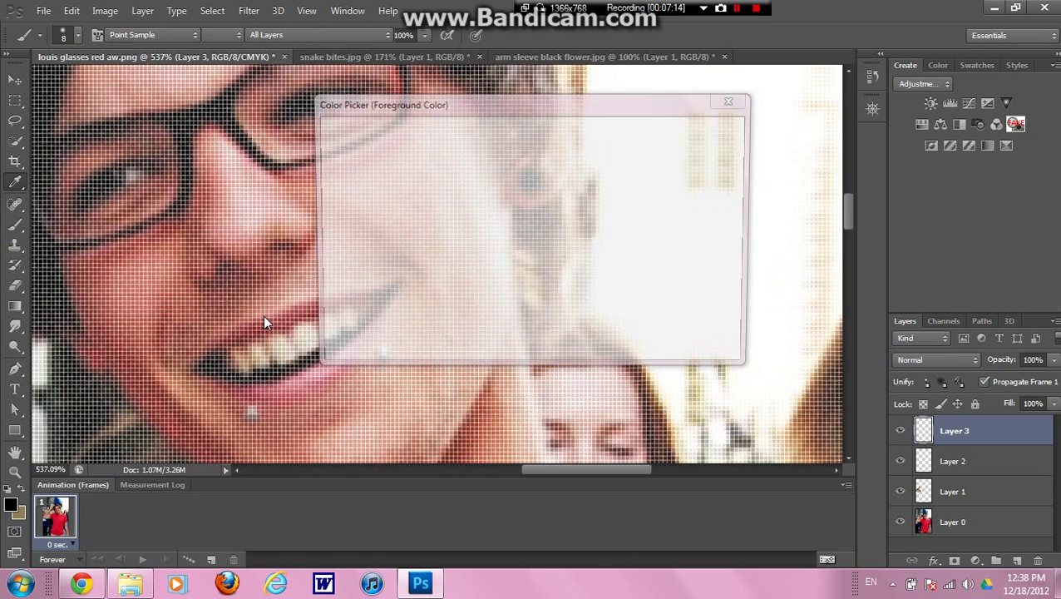
left_click(324, 141)
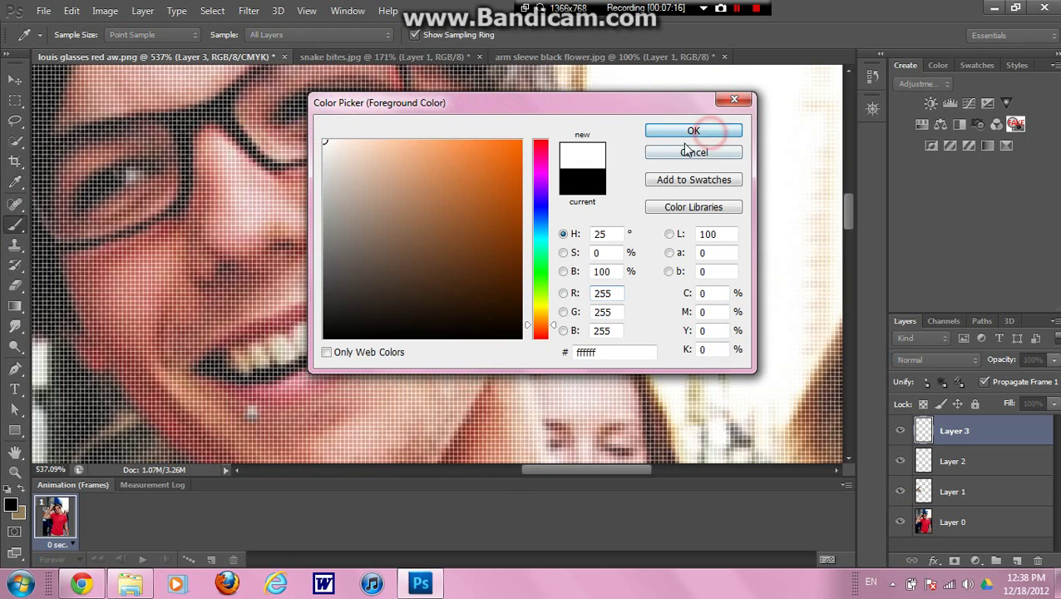
left_click(697, 132)
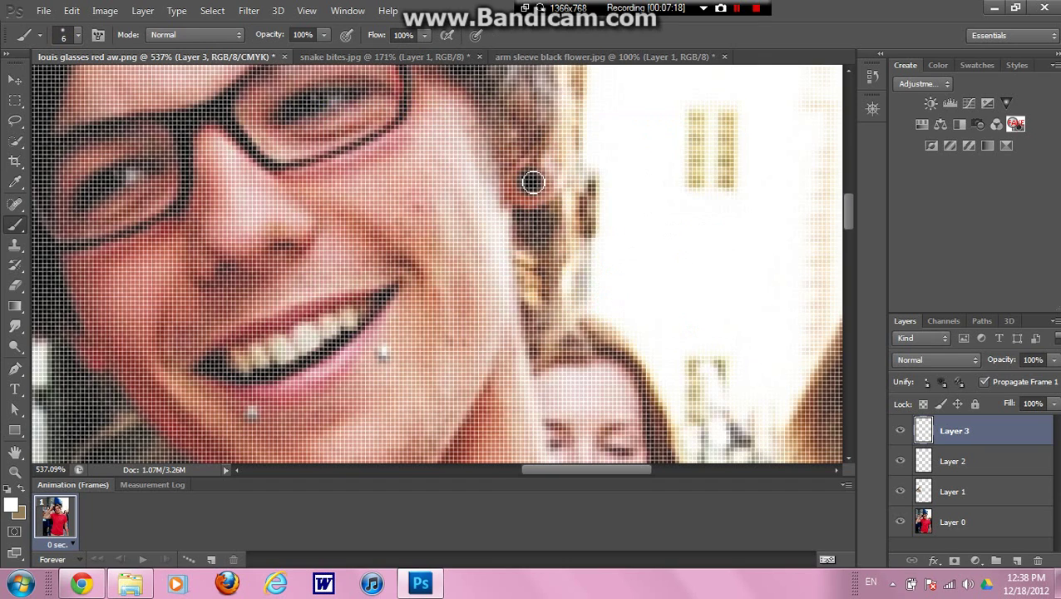
left_click(531, 180)
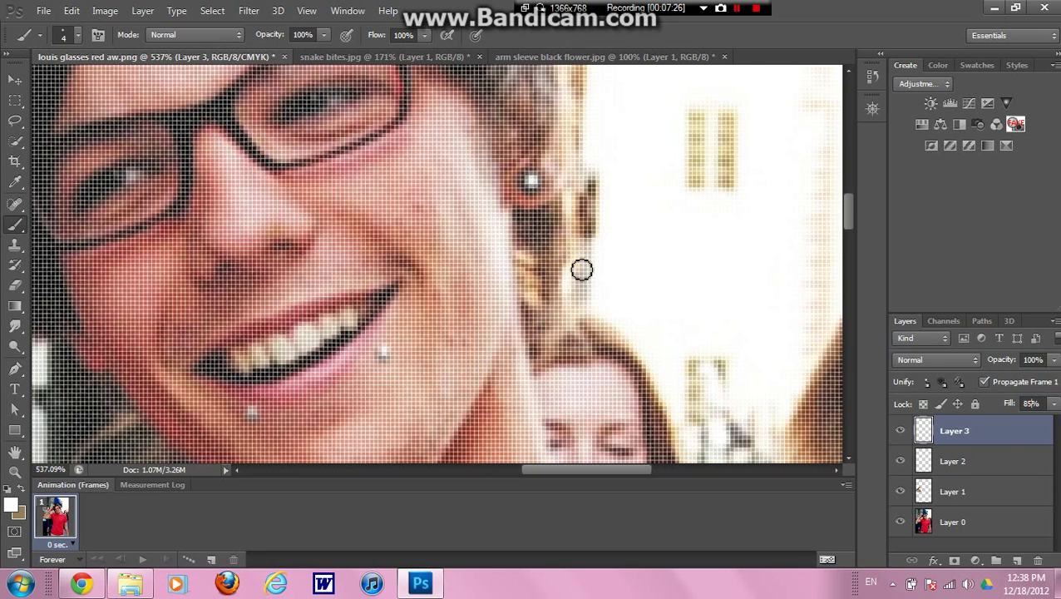
Step: Examine the ear stud and lip piercings in the wider portrait and up close
key("ctrl+minus")
key("ctrl+minus")
key("ctrl+minus")
scroll(422, 284, "down", 2)
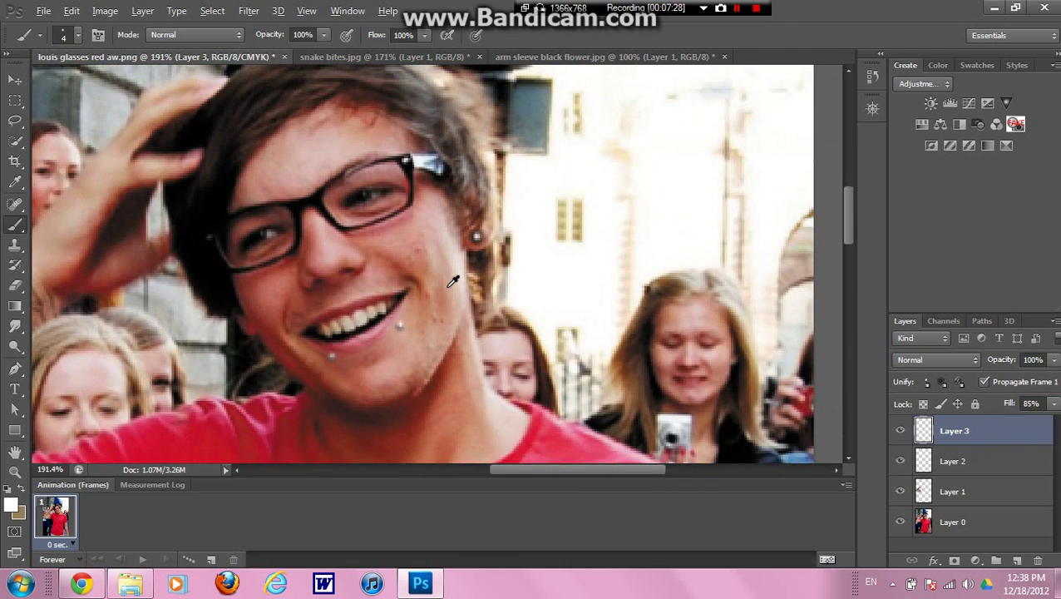
scroll(453, 283, "down", 4)
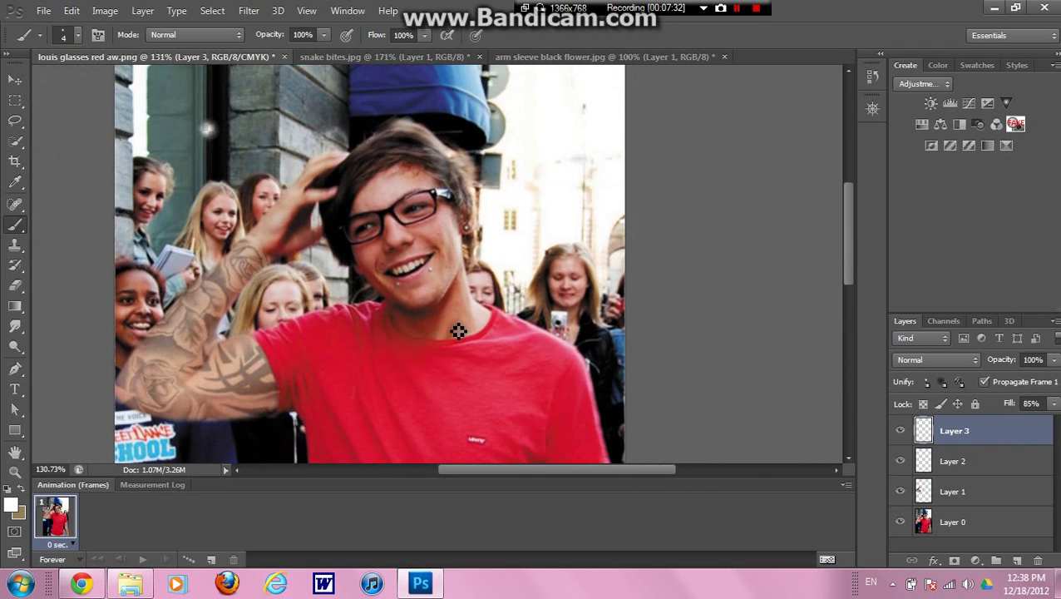
scroll(418, 234, "up", 2)
scroll(418, 234, "up", 3)
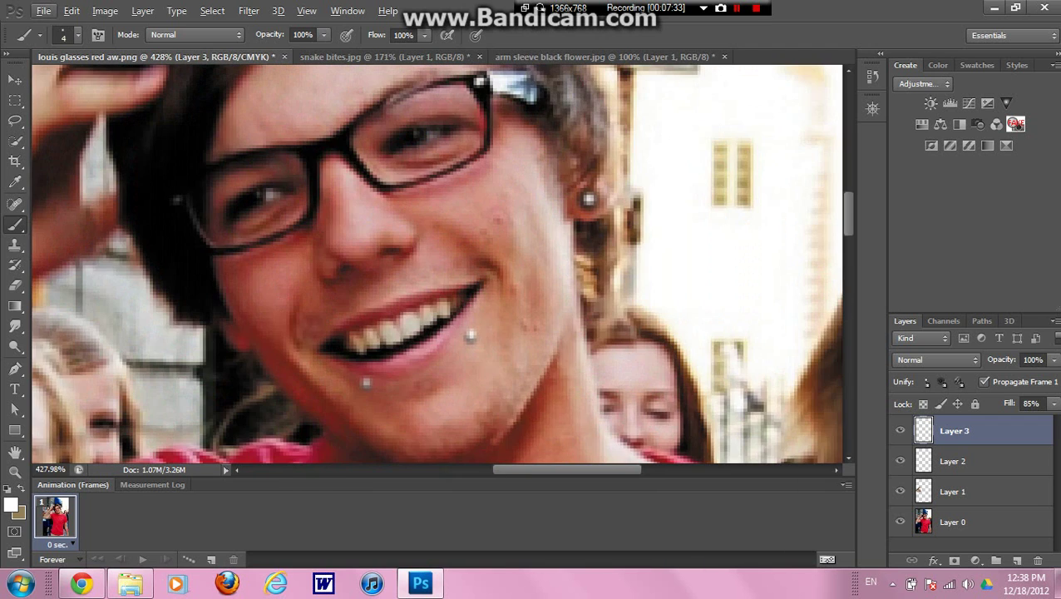
Step: Add a new layer above the ear stud layer and set the Brush's foreground colour to black 000000
left_click(1016, 559)
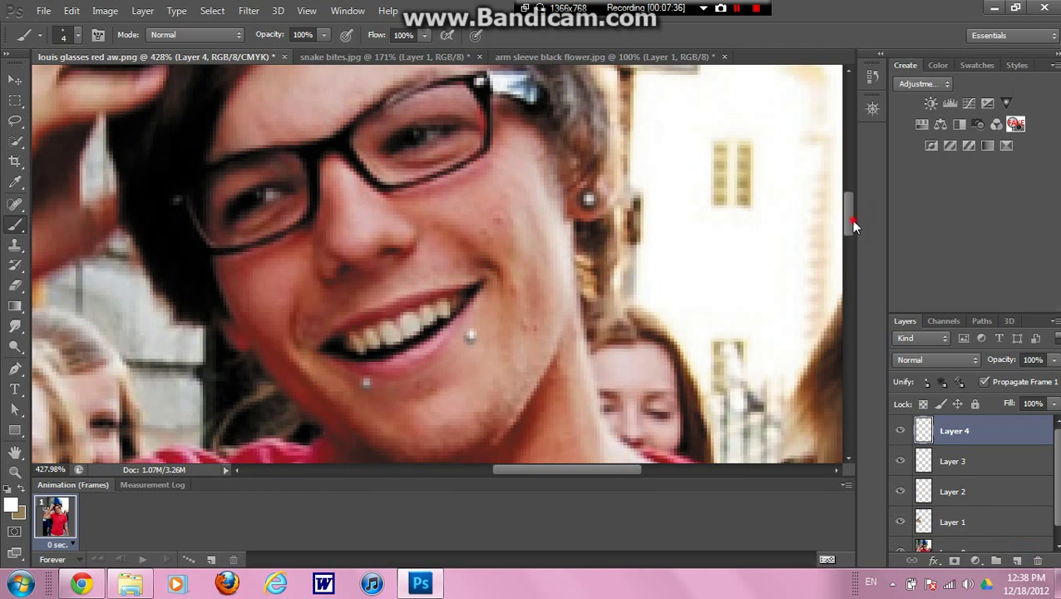
left_click_drag(851, 220, 845, 197)
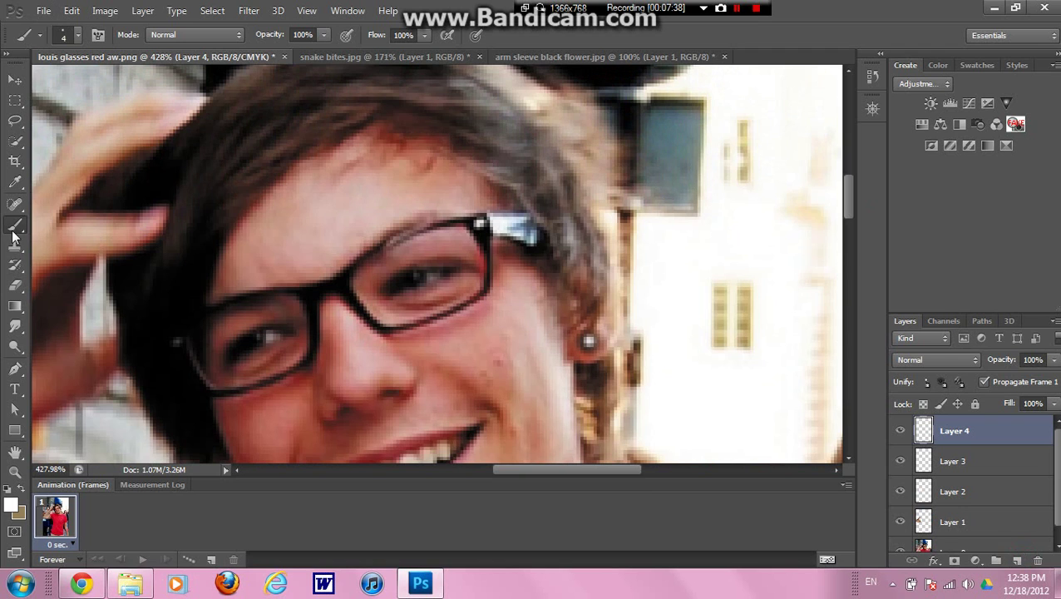
left_click(11, 504)
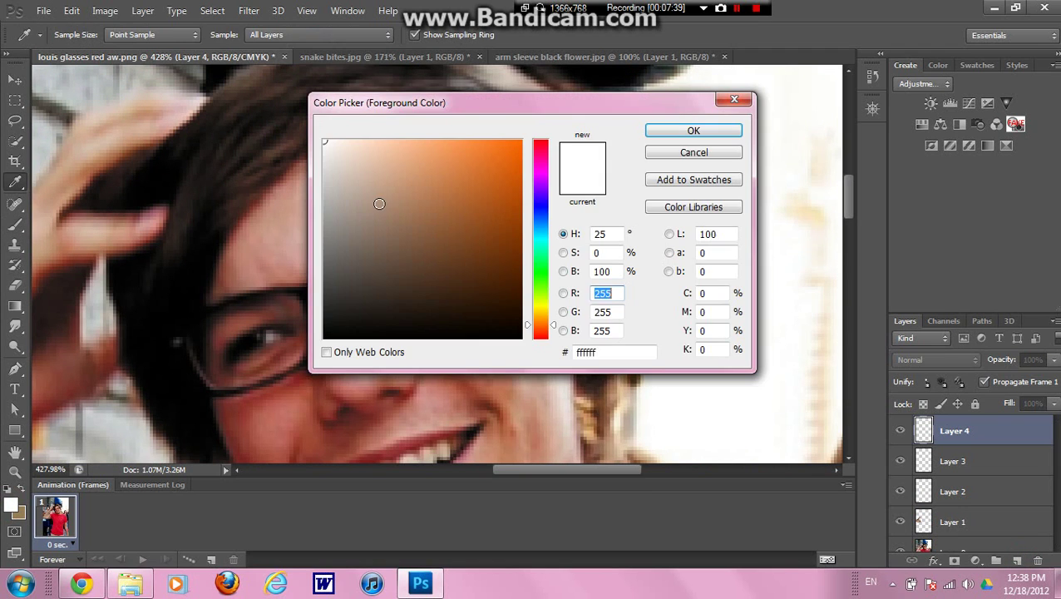
left_click_drag(380, 204, 522, 338)
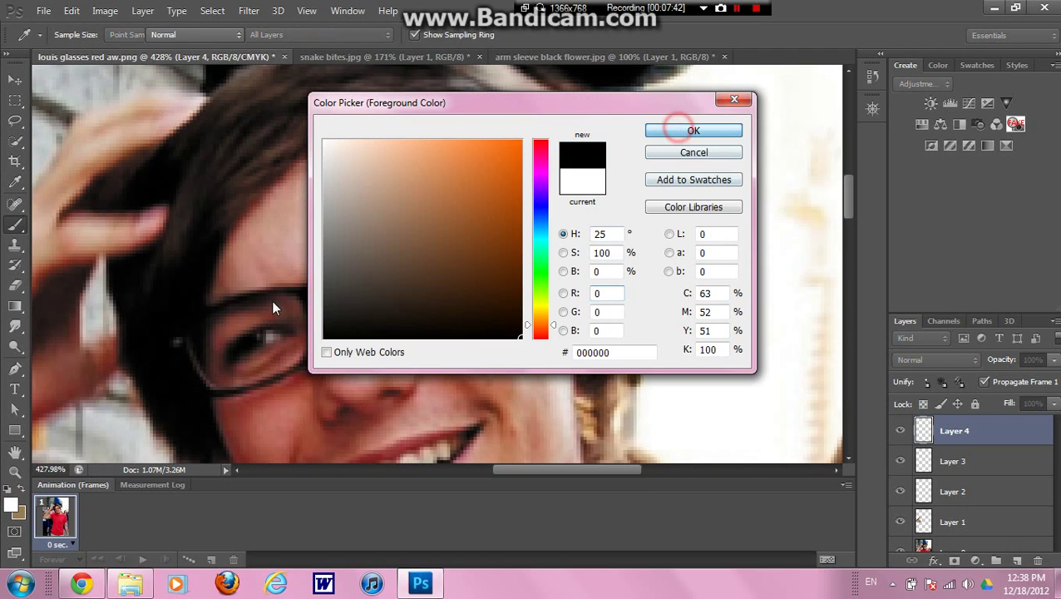
left_click(693, 131)
key("b")
Step: Outline the upper and lower lids of the eye nearest the studded ear with a 1 px black Brush
scroll(405, 270, "up", 4)
key("alt")
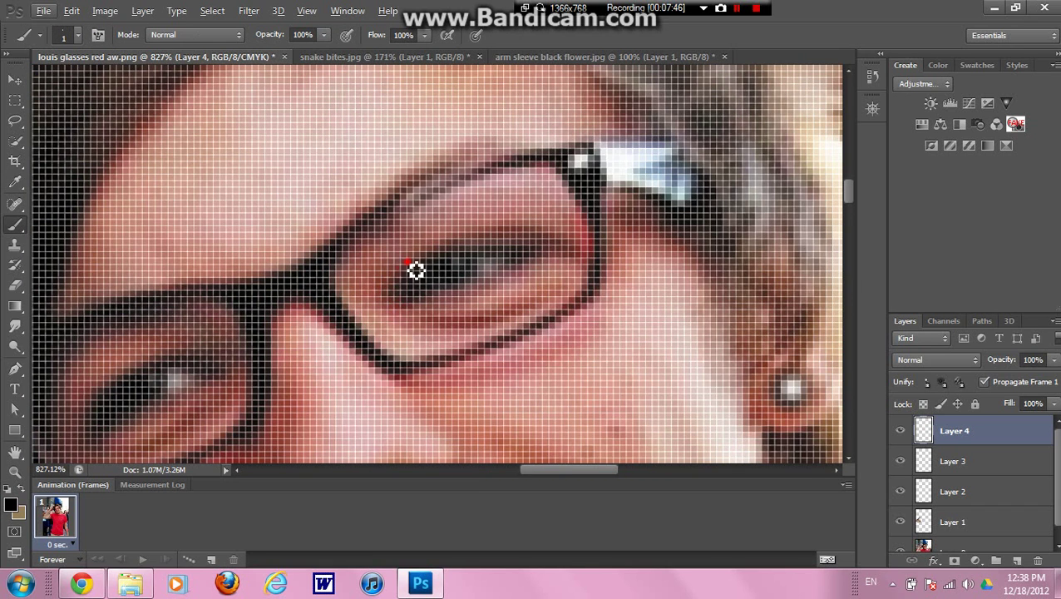
key("alt")
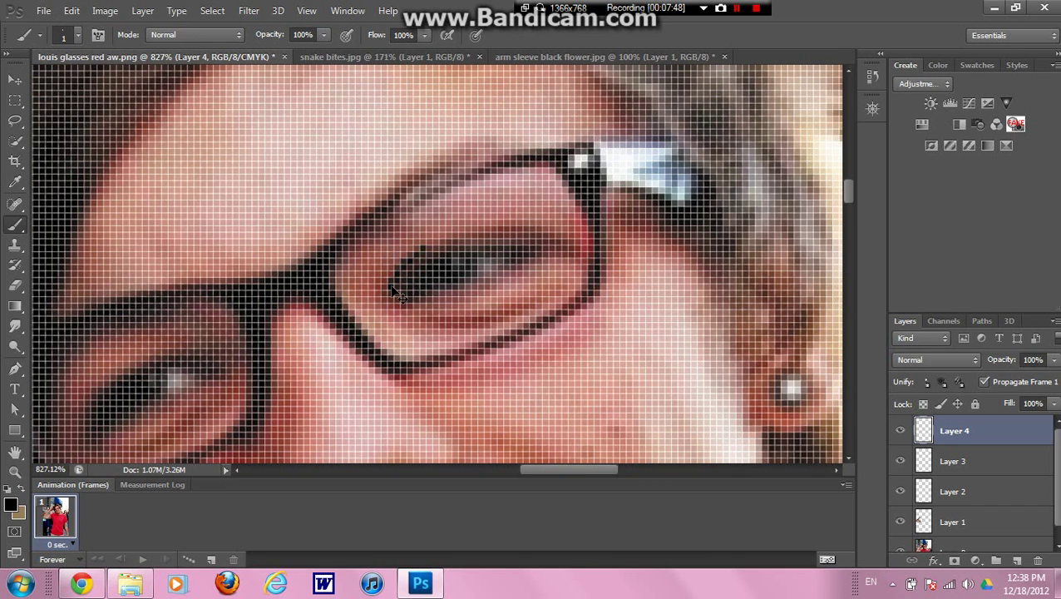
mouse_move(454, 253)
left_mouse_down()
mouse_move(500, 241)
mouse_move(574, 248)
left_mouse_up()
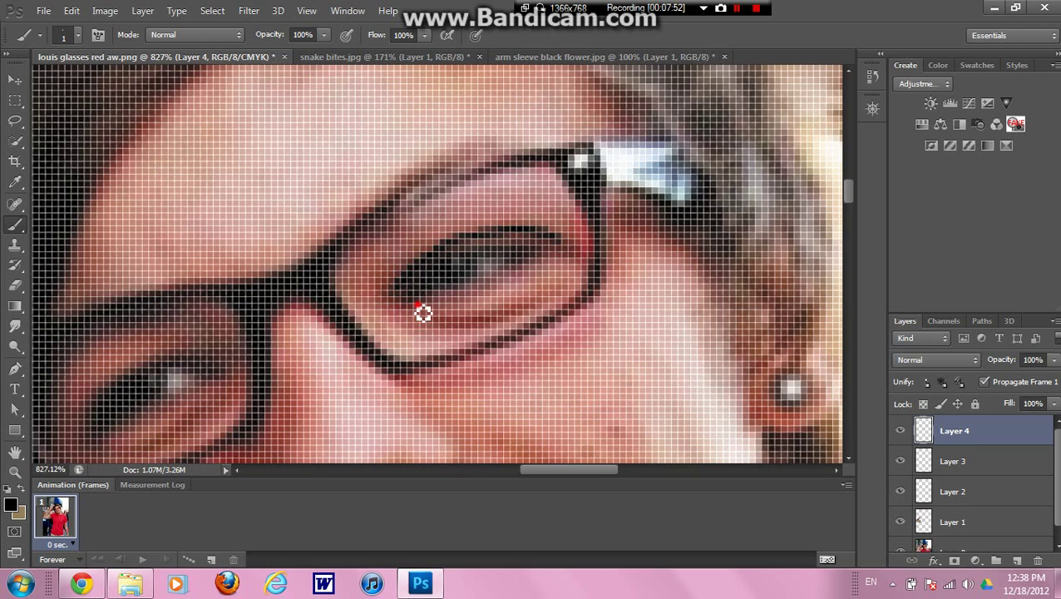
left_click_drag(423, 313, 571, 255)
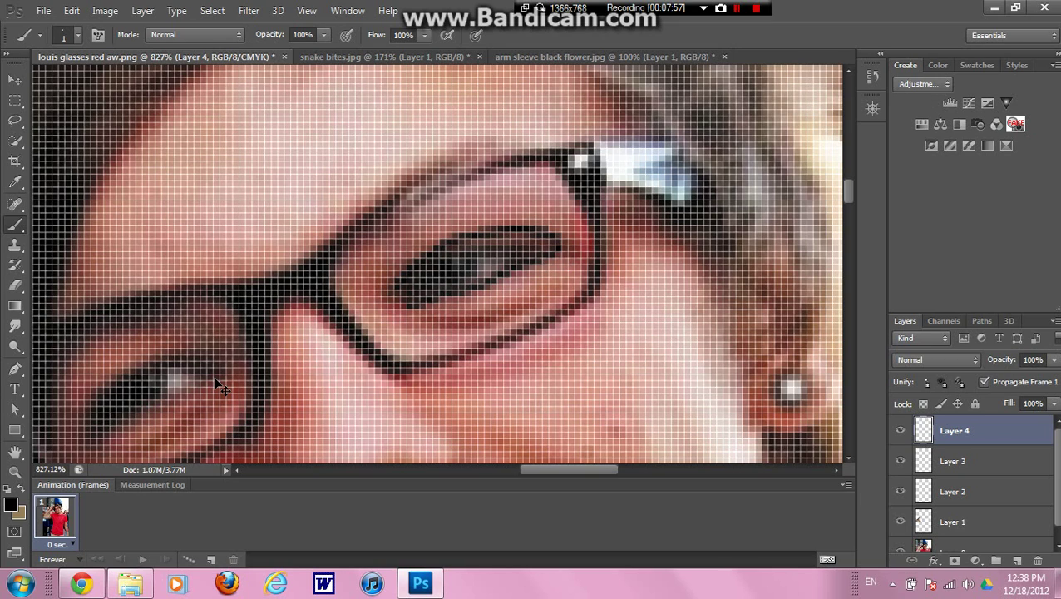
Step: Undo the thin eyeliner strokes and outline the upper and lower lids of both eyes with a 2 px black Brush
key("ctrl+z")
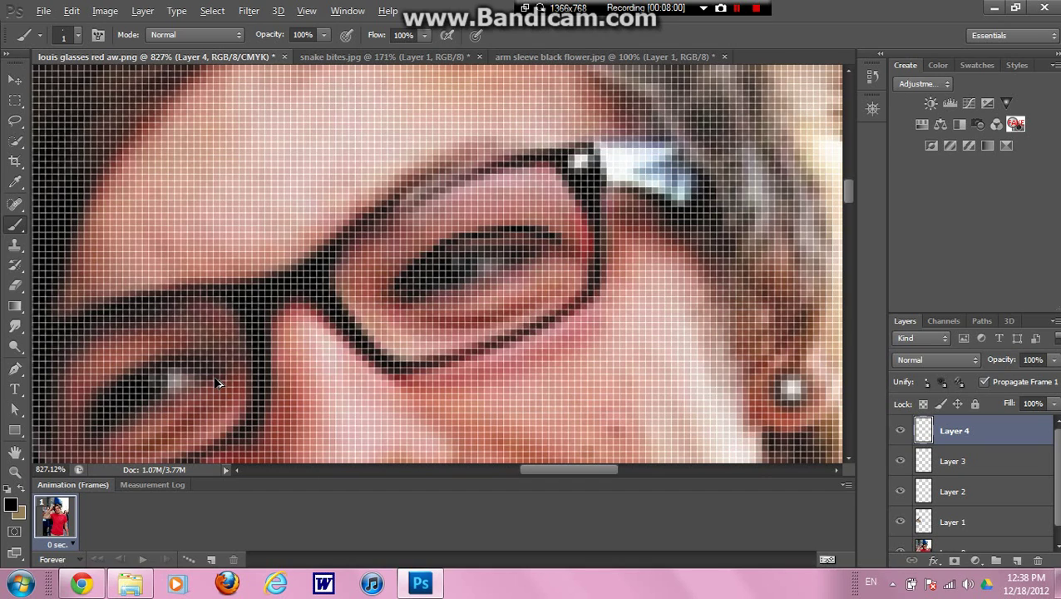
key("ctrl+alt+z")
key("bracketright")
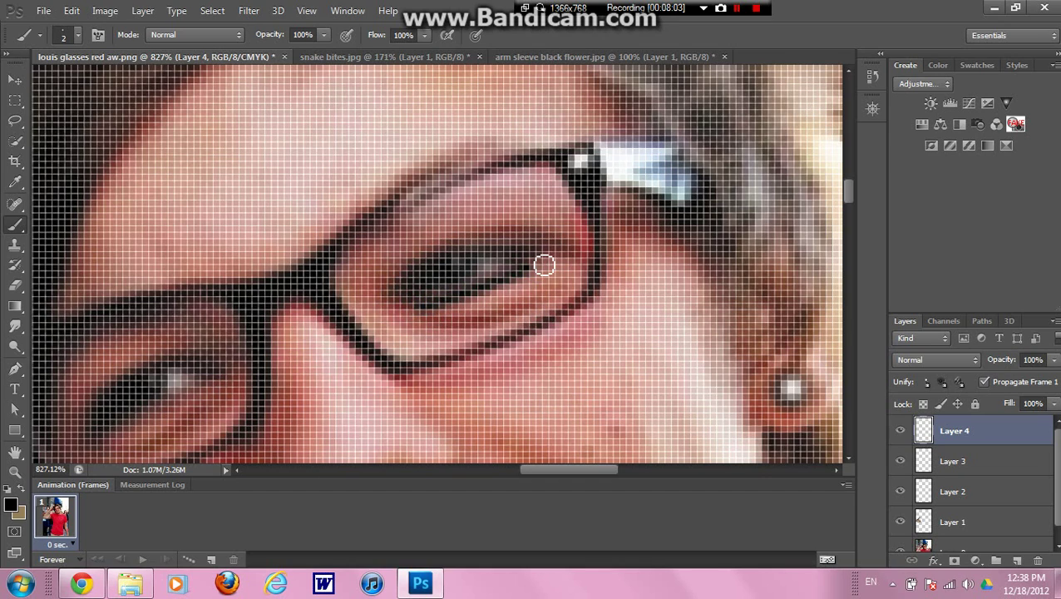
mouse_move(407, 280)
left_mouse_down()
mouse_move(438, 256)
mouse_move(514, 242)
mouse_move(547, 249)
mouse_move(484, 287)
left_mouse_up()
mouse_move(159, 370)
left_mouse_down()
mouse_move(215, 389)
mouse_move(151, 371)
mouse_move(80, 433)
left_mouse_up()
left_click_drag(225, 386, 103, 450)
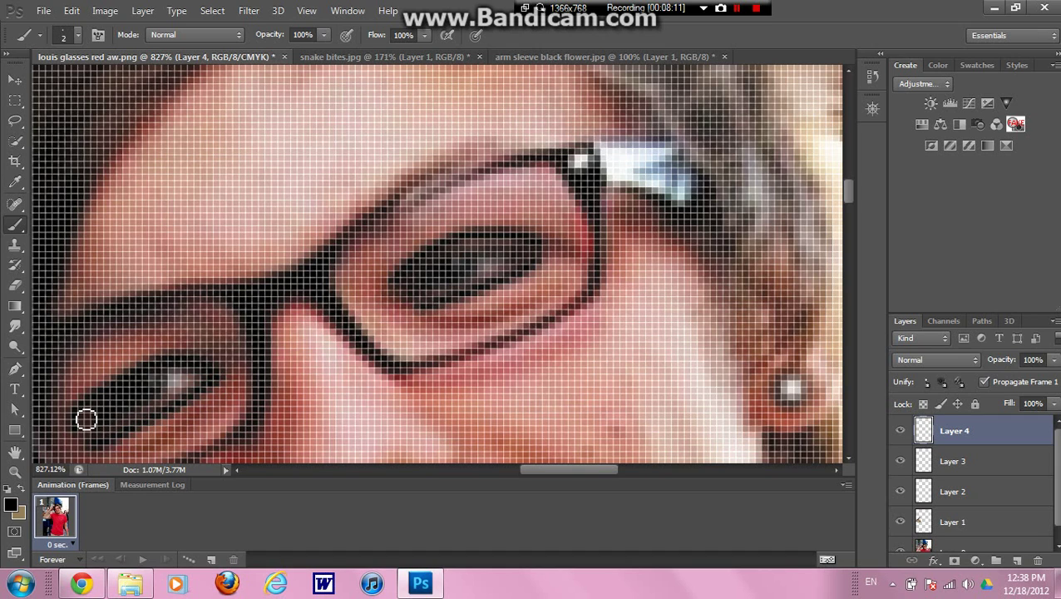
Step: Soften the black eyeliner around both eyes with an 8 px Smudge tool at 50% strength
scroll(338, 361, "down", 3)
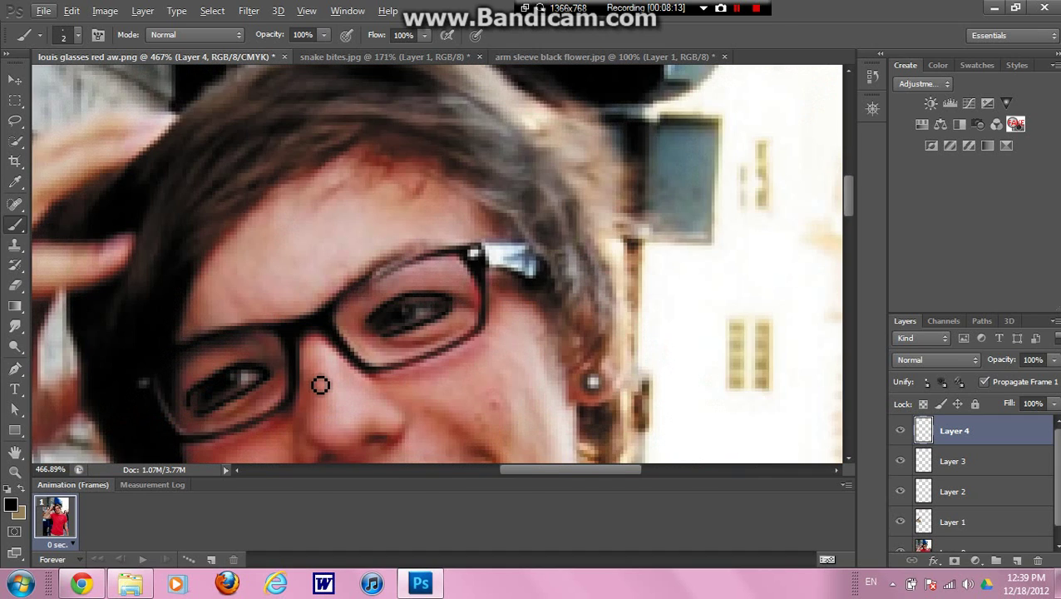
scroll(320, 385, "down", 3)
left_click(14, 328)
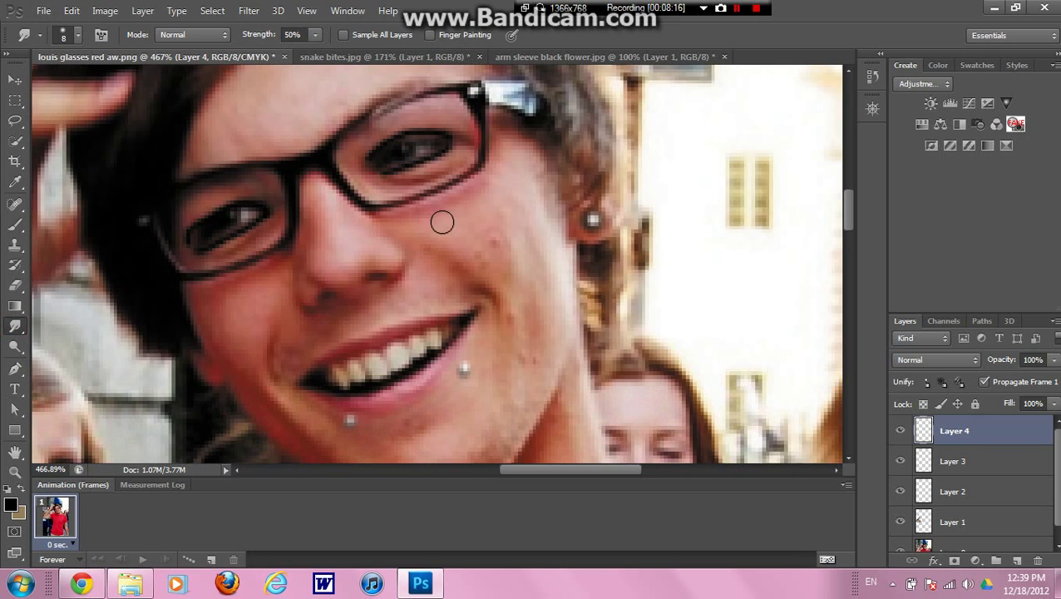
mouse_move(403, 176)
left_mouse_down()
mouse_move(446, 158)
mouse_move(447, 133)
mouse_move(394, 136)
left_mouse_up()
mouse_move(237, 215)
left_mouse_down()
mouse_move(206, 216)
mouse_move(227, 212)
mouse_move(210, 246)
left_mouse_up()
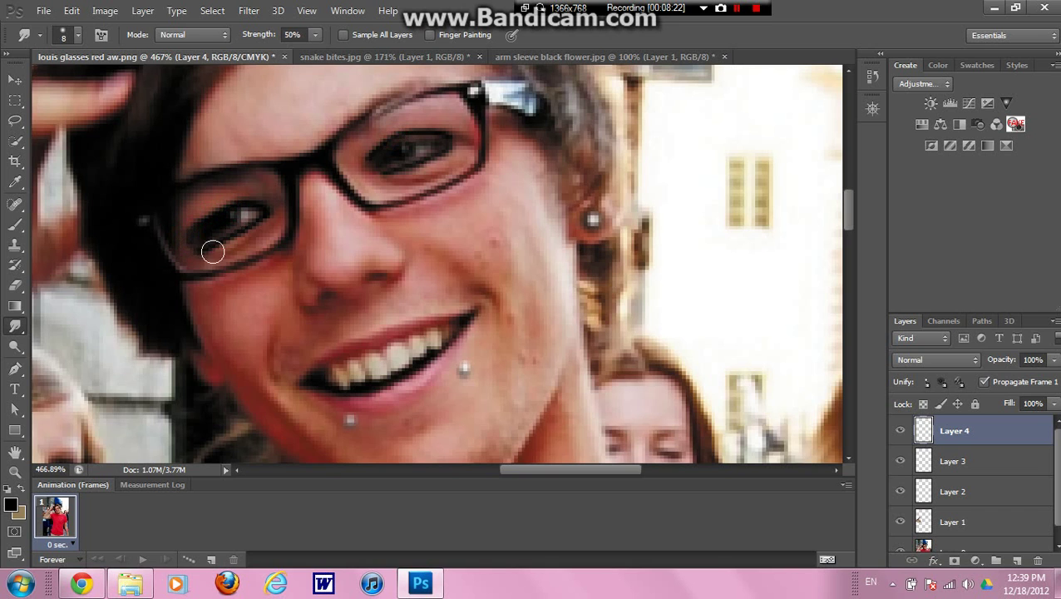
Step: Set the eyeliner layer's fill to 50%
scroll(508, 283, "down", 4)
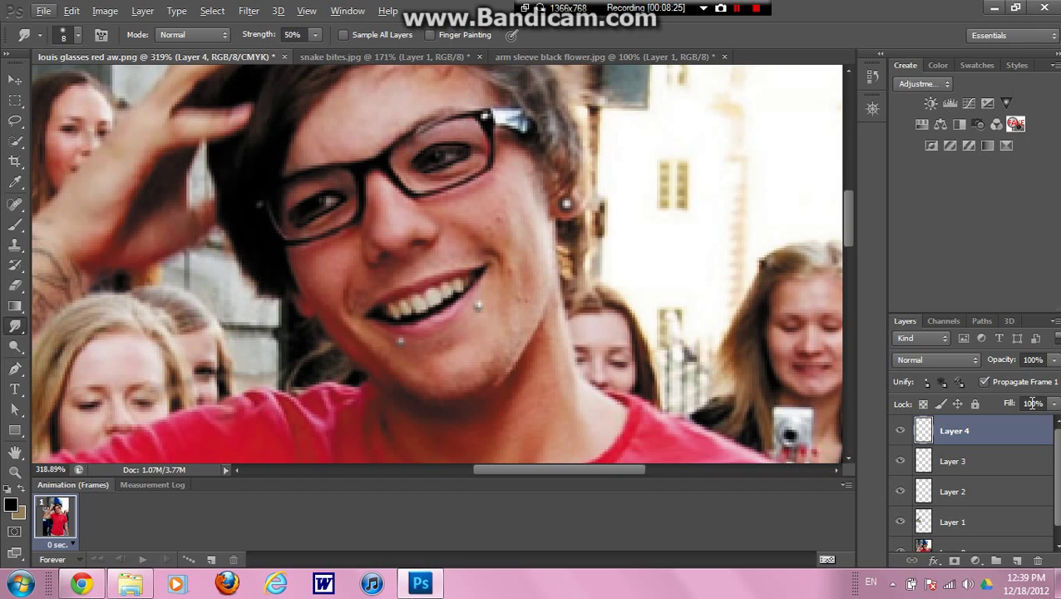
left_click(1033, 402)
type("50")
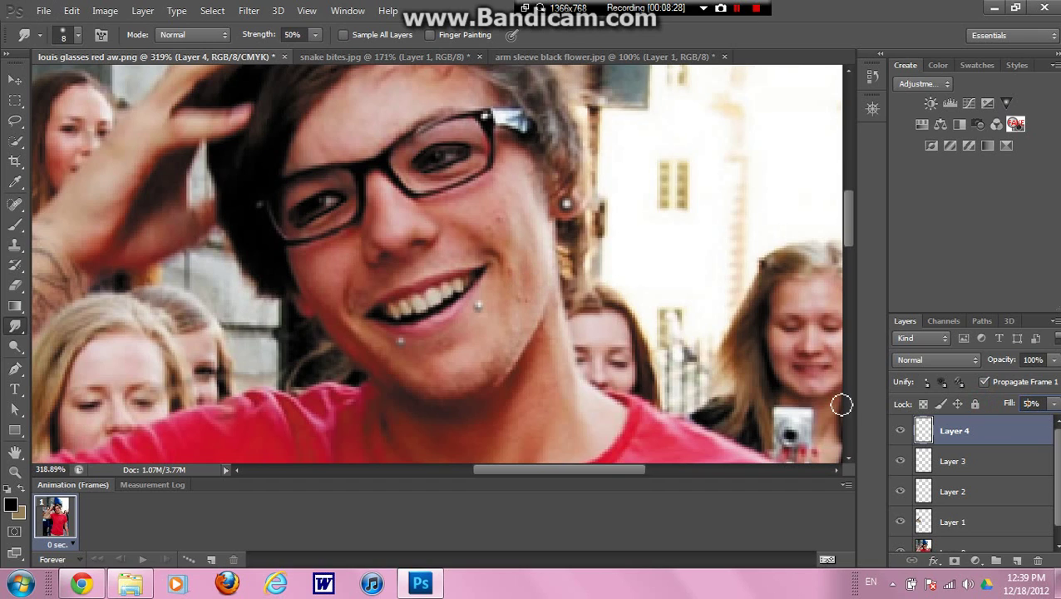
key("Return")
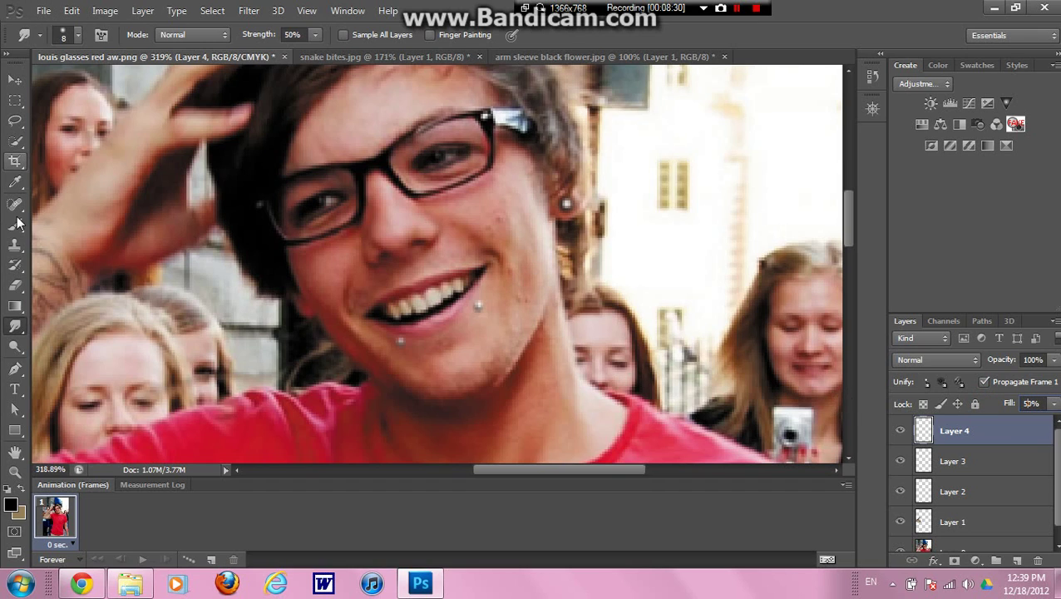
Step: Erase stray eyeliner around the eyes with a 9 px Eraser and undo the last erasure
left_click(15, 286)
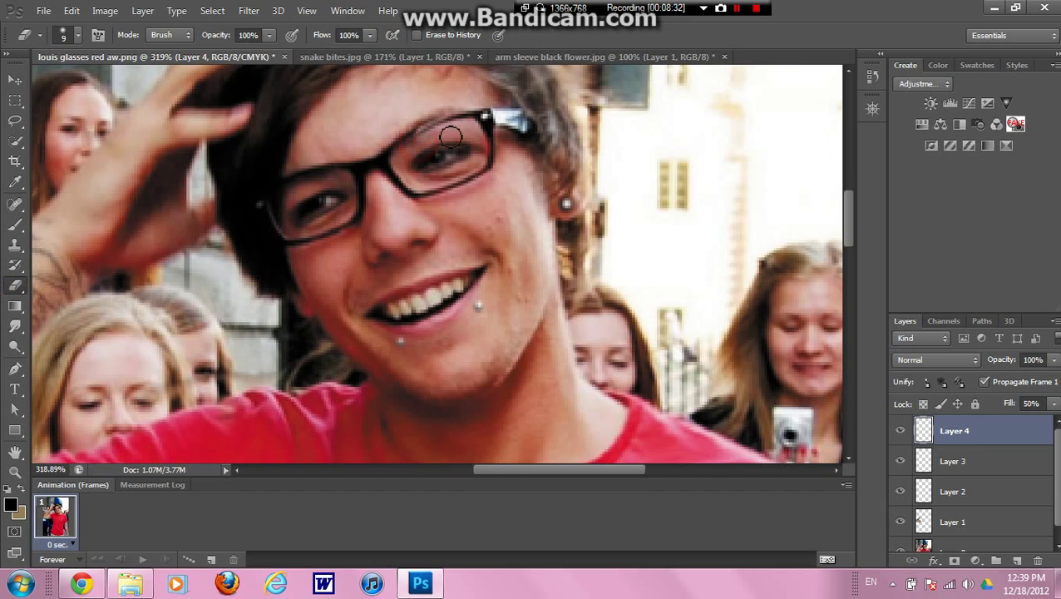
left_click_drag(486, 153, 465, 175)
left_click_drag(348, 210, 327, 230)
key("ctrl+z")
Step: In arm sleeve black flower.jpg, copy the rose near the top of the second arm from the Background to a new layer
scroll(441, 270, "down", 6)
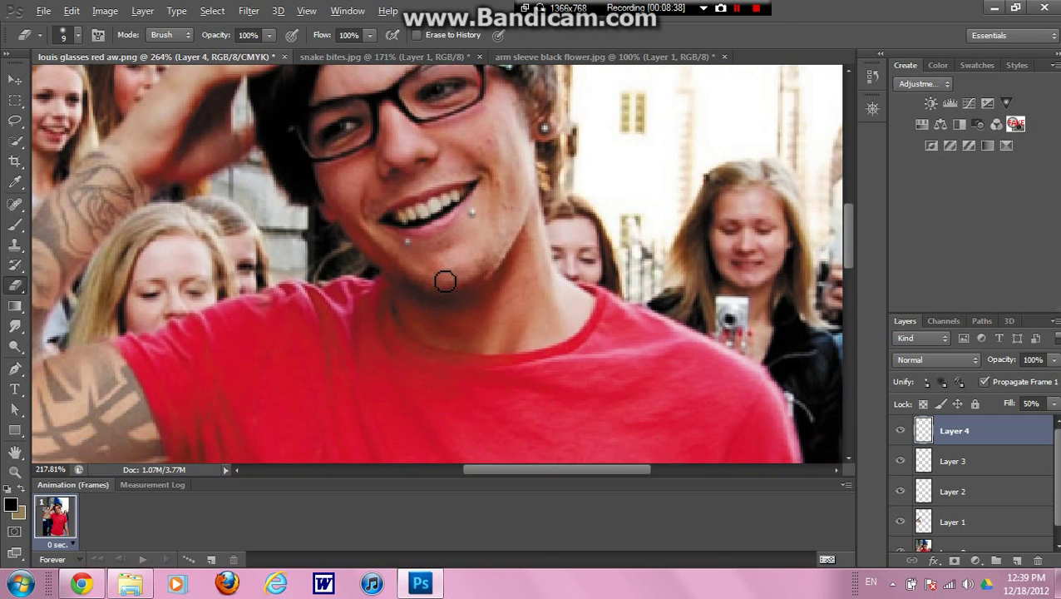
scroll(446, 283, "down", 1)
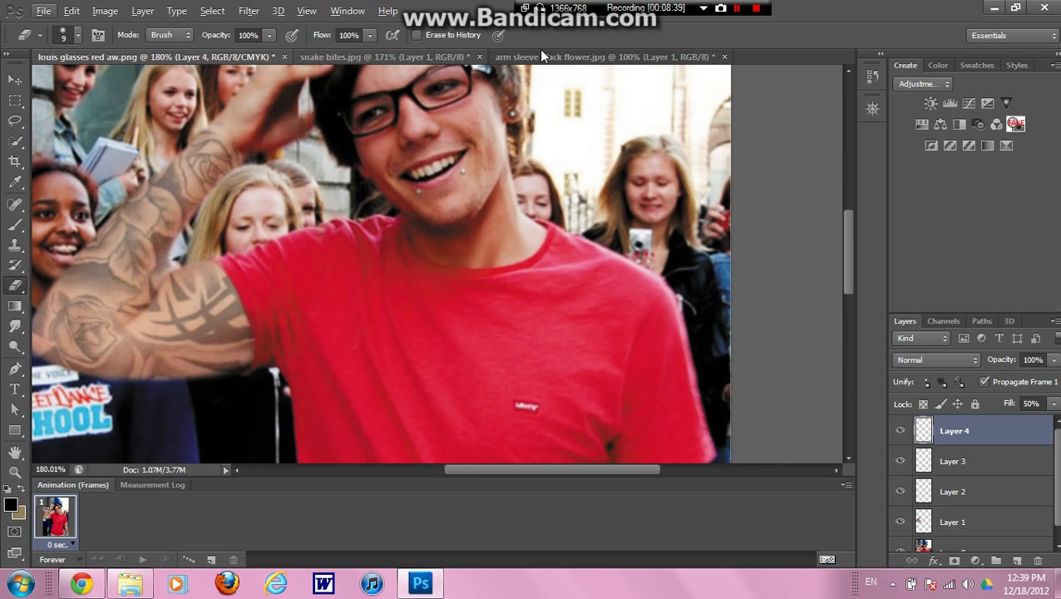
scroll(688, 290, "down", 3)
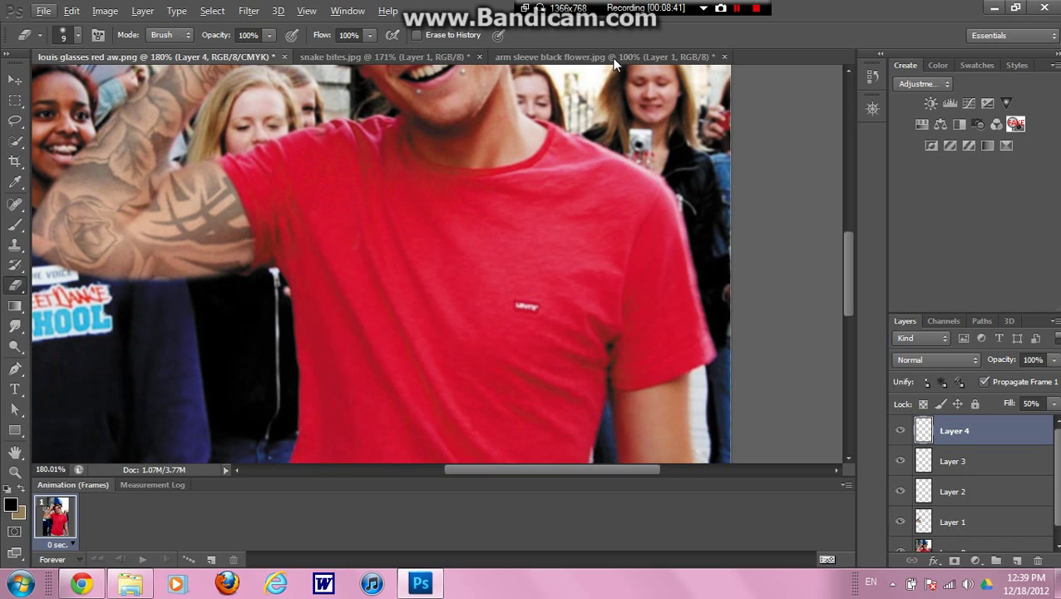
left_click(508, 61)
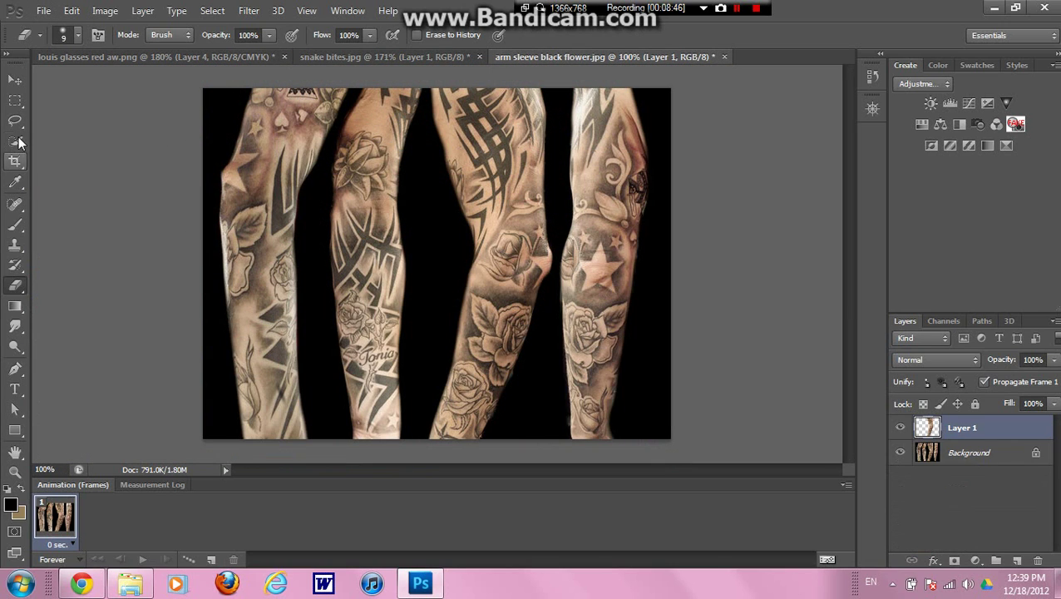
left_click(15, 100)
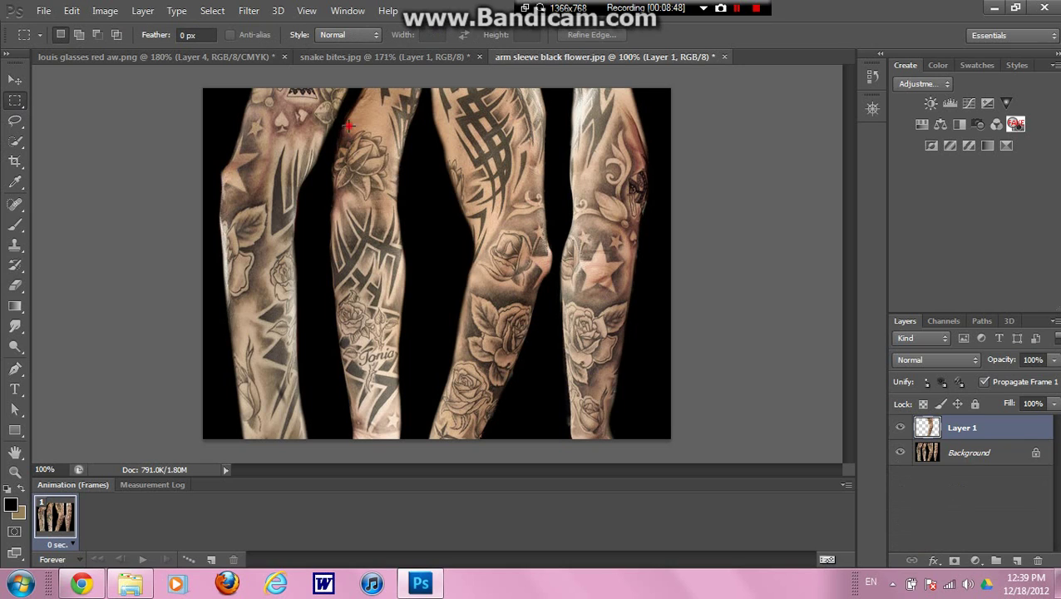
left_click_drag(348, 125, 374, 220)
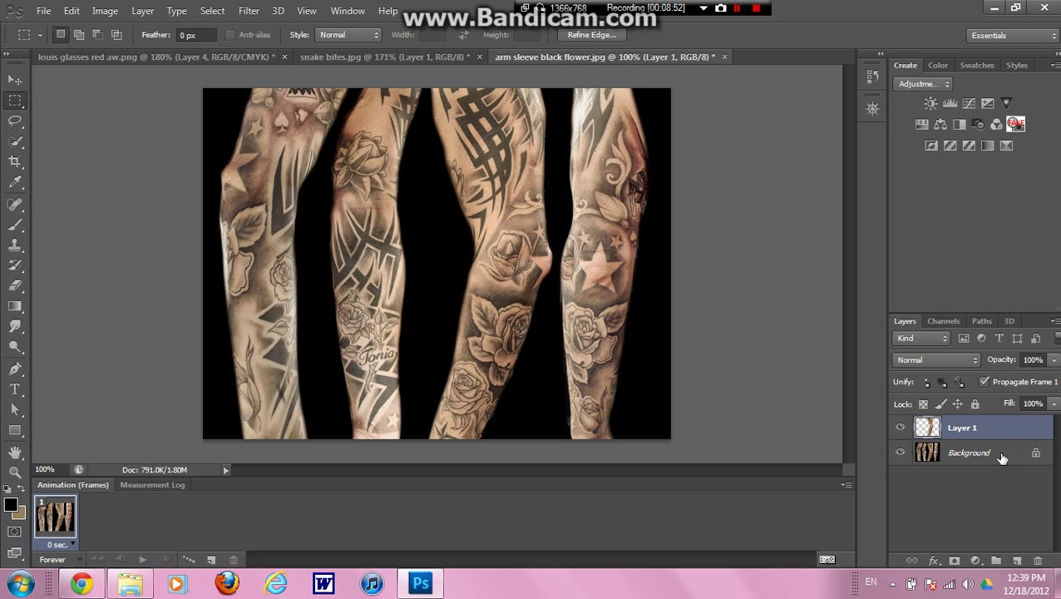
left_click(1002, 458)
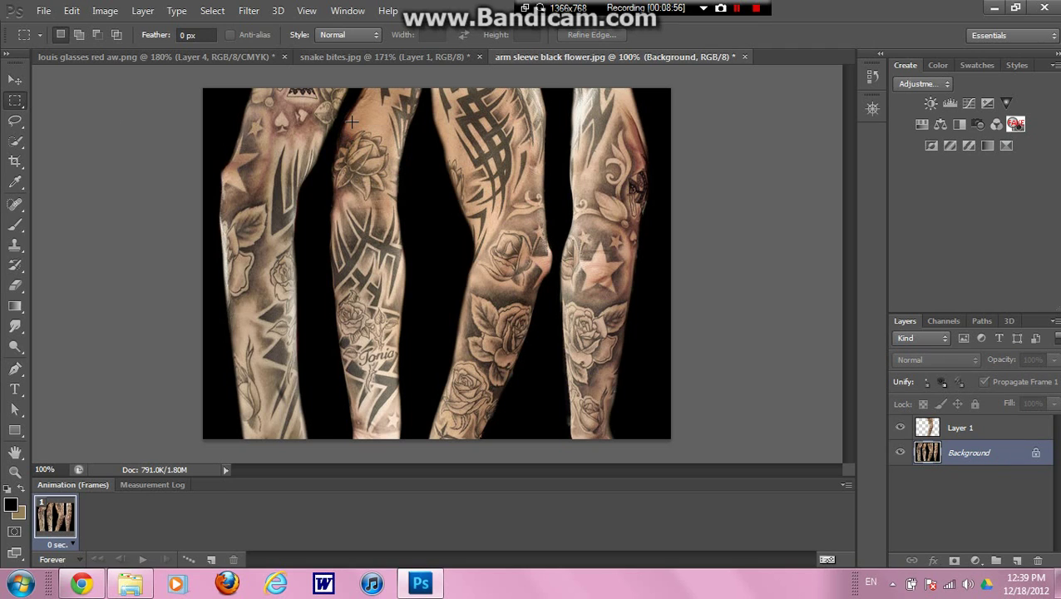
left_click_drag(376, 150, 379, 200)
key("ctrl+j")
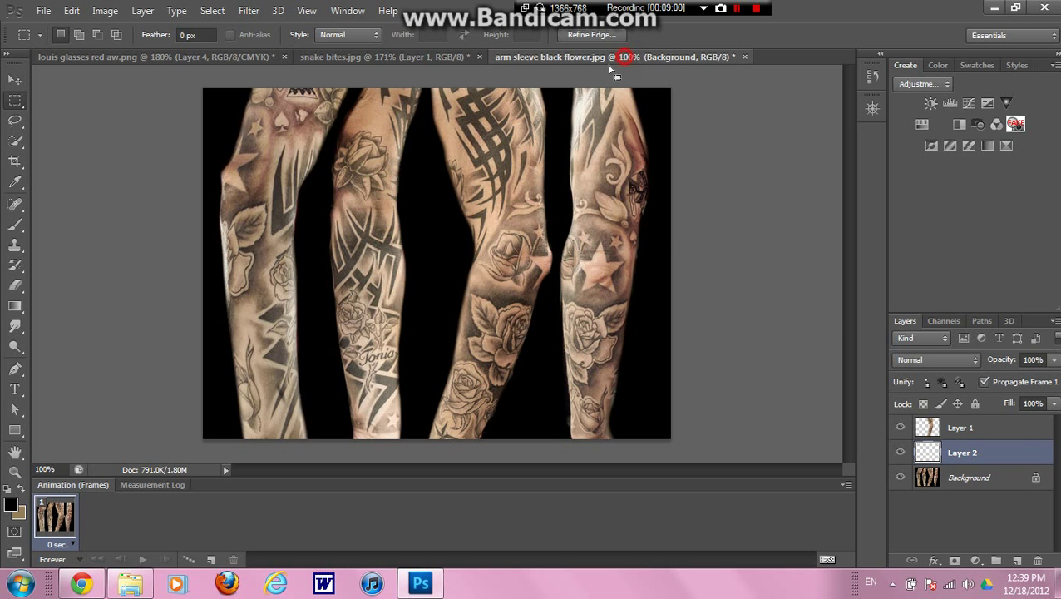
Step: Copy the rose layer into louis glasses red aw.png, dock the tattoo document again and return to the portrait
left_click_drag(611, 58, 445, 151)
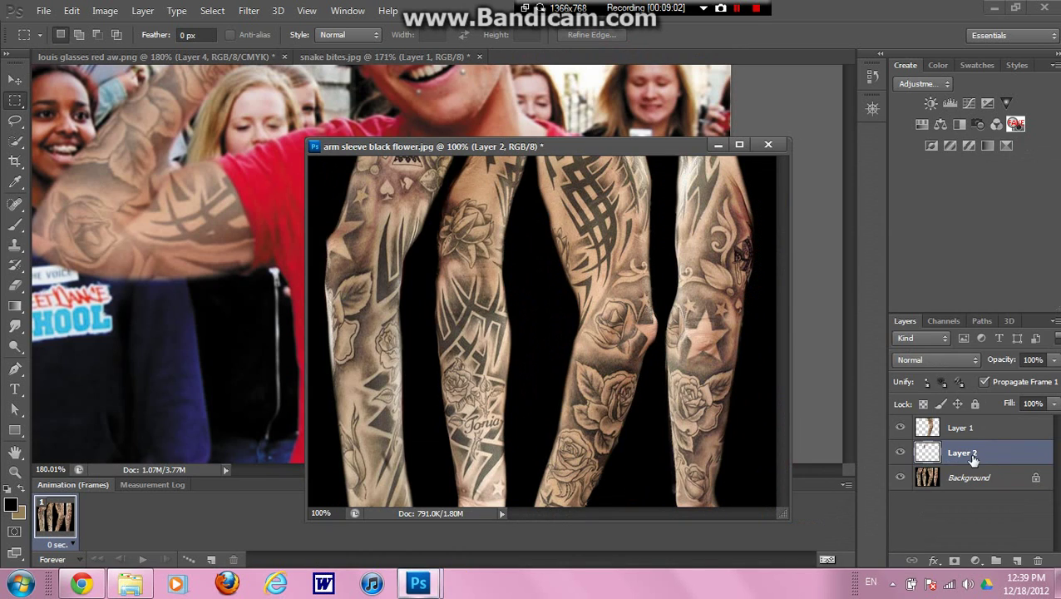
left_click_drag(965, 453, 179, 228)
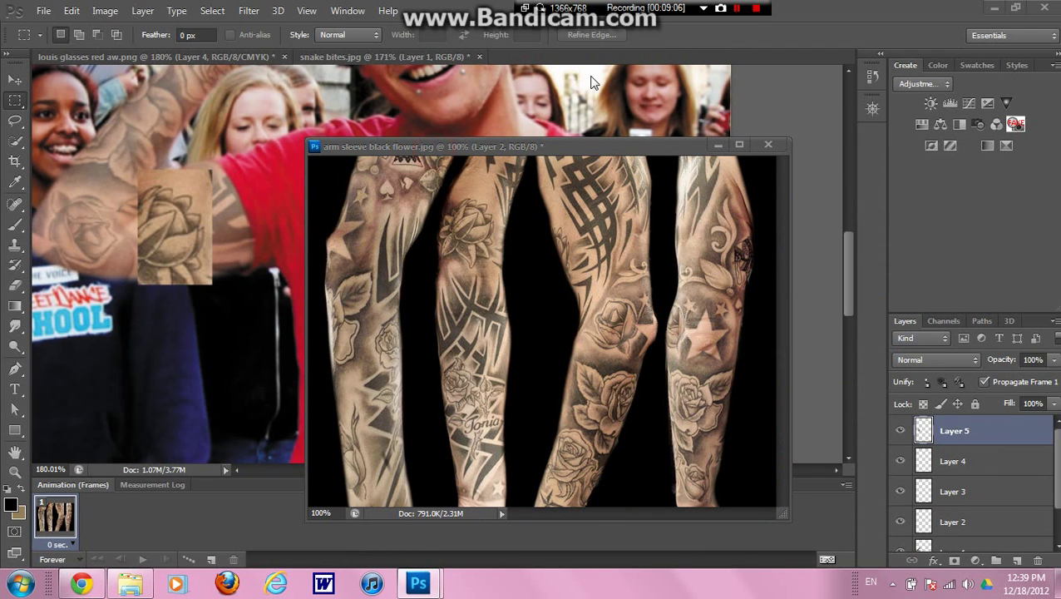
left_click_drag(441, 147, 628, 62)
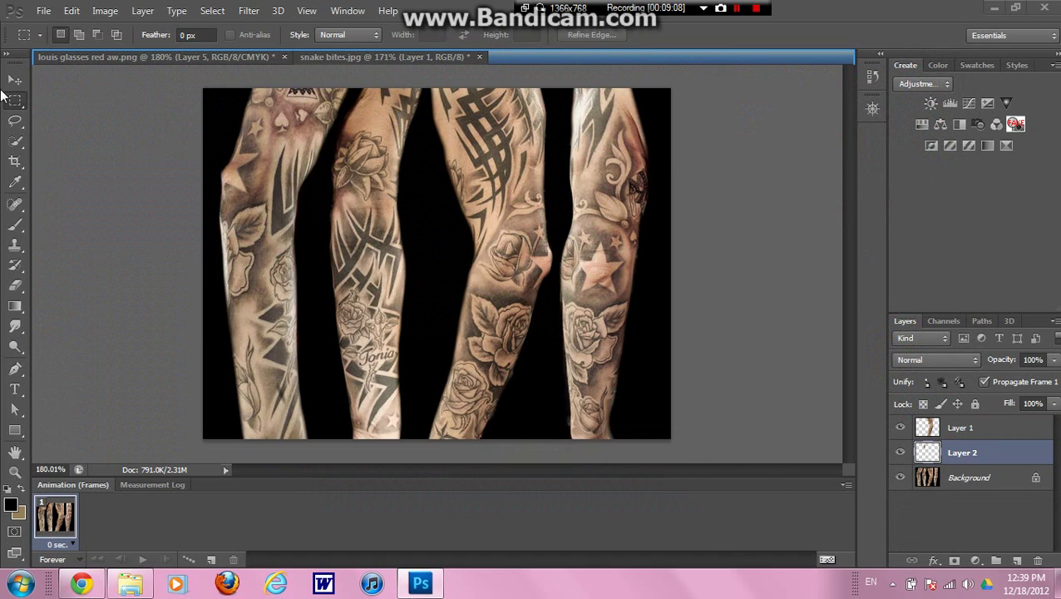
left_click(111, 56)
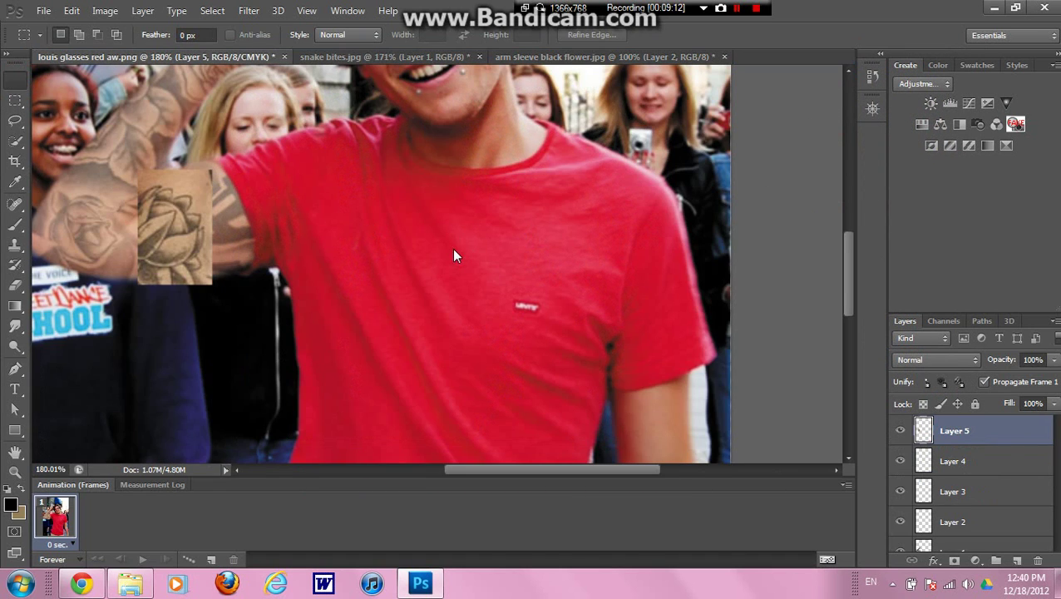
Step: Move the rose patch onto the neck beside the shirt collar, rotated -67.93° and scaled to 61.98% width and 50.21% height
key("v")
scroll(450, 249, "up", 1)
left_click_drag(162, 210, 400, 162)
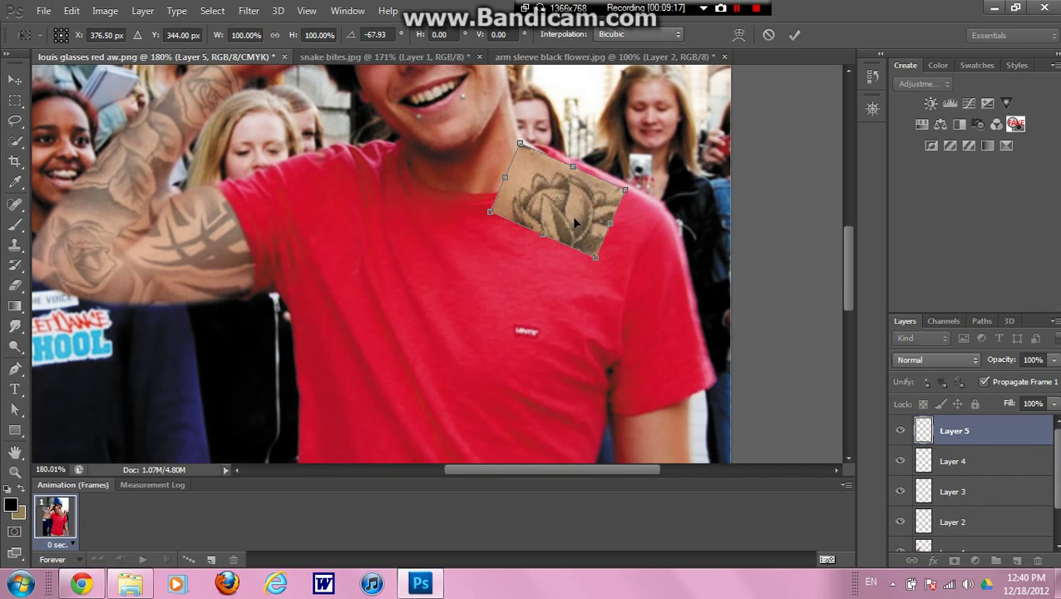
left_click_drag(586, 218, 533, 193)
scroll(533, 193, "up", 2)
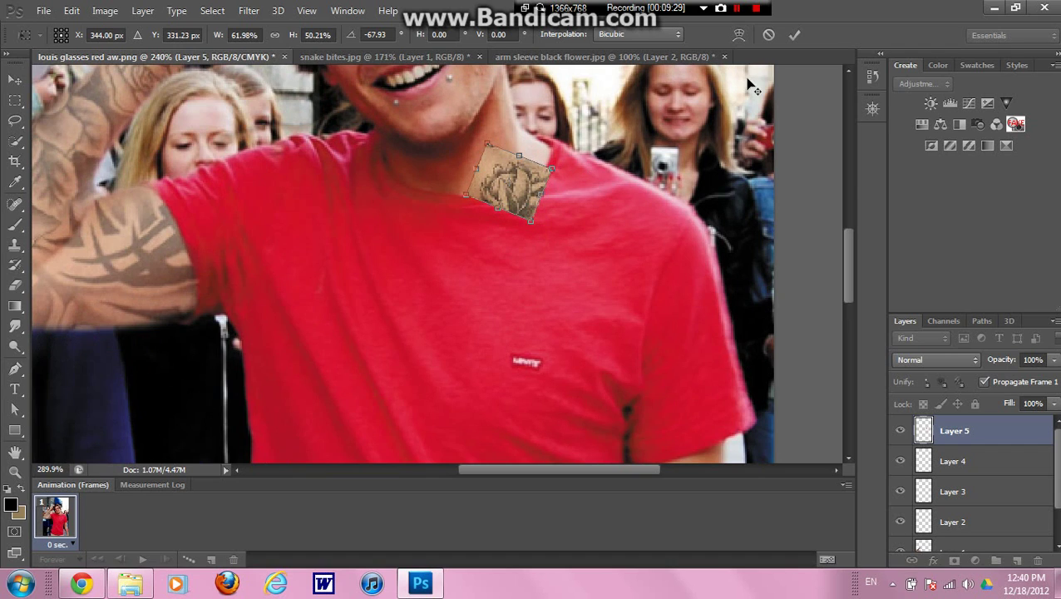
scroll(751, 86, "up", 1)
left_click(796, 35)
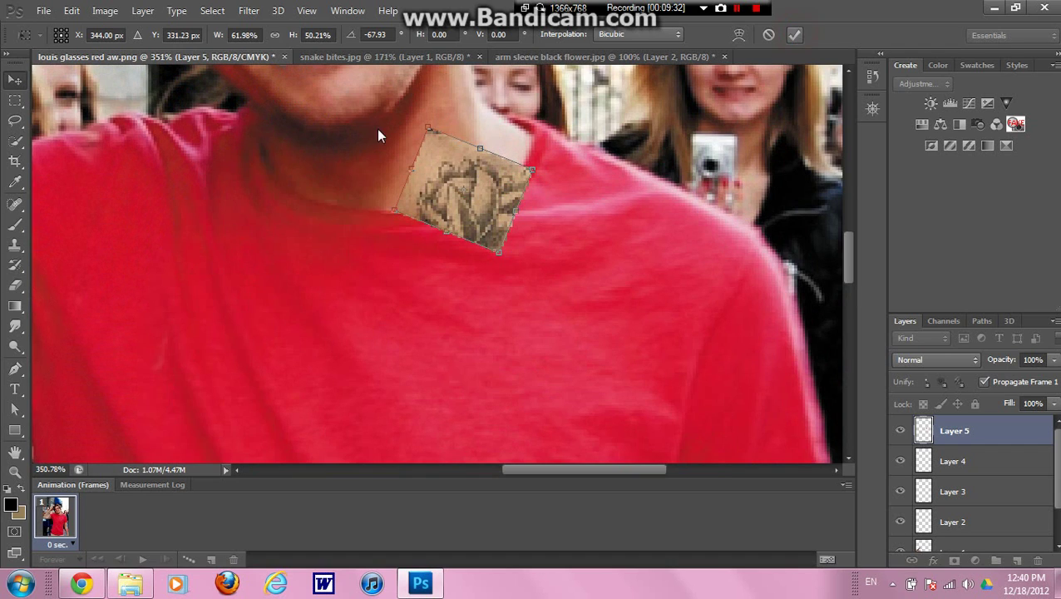
Step: Set the rose layer's fill to 15% and erase the patch's edges and its overlap on the shirt collar with a 9 px Eraser
left_click(15, 285)
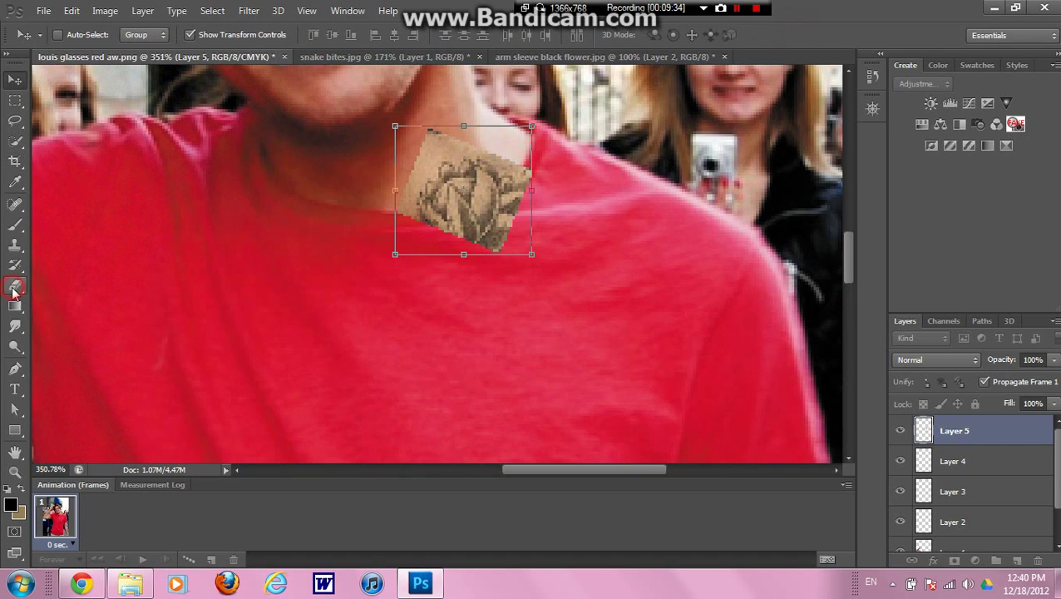
mouse_move(464, 115)
left_mouse_down()
mouse_move(398, 192)
mouse_move(405, 178)
mouse_move(395, 220)
left_mouse_up()
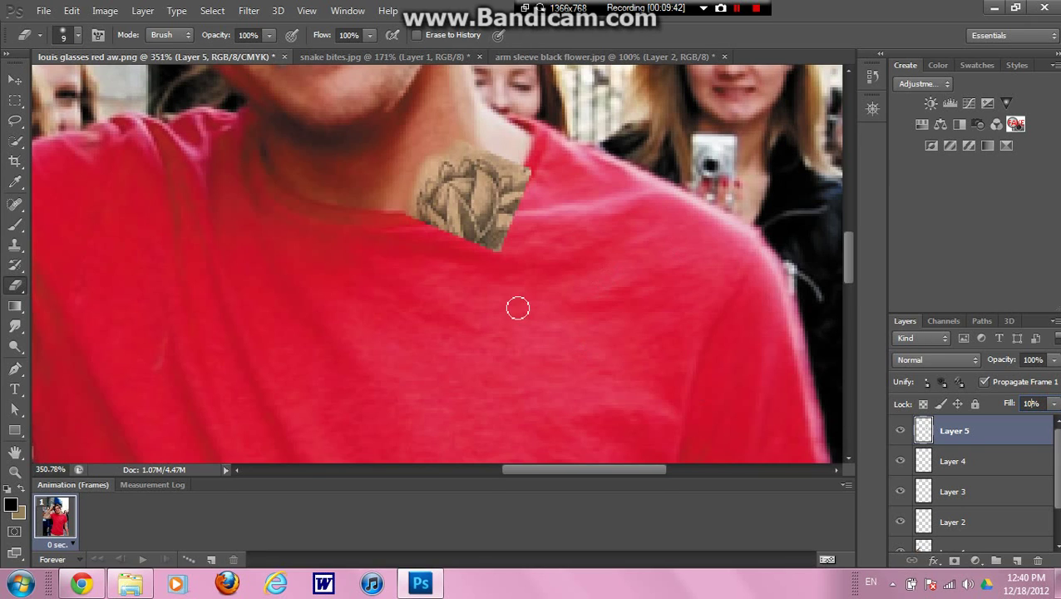
key("Return")
left_click(542, 211)
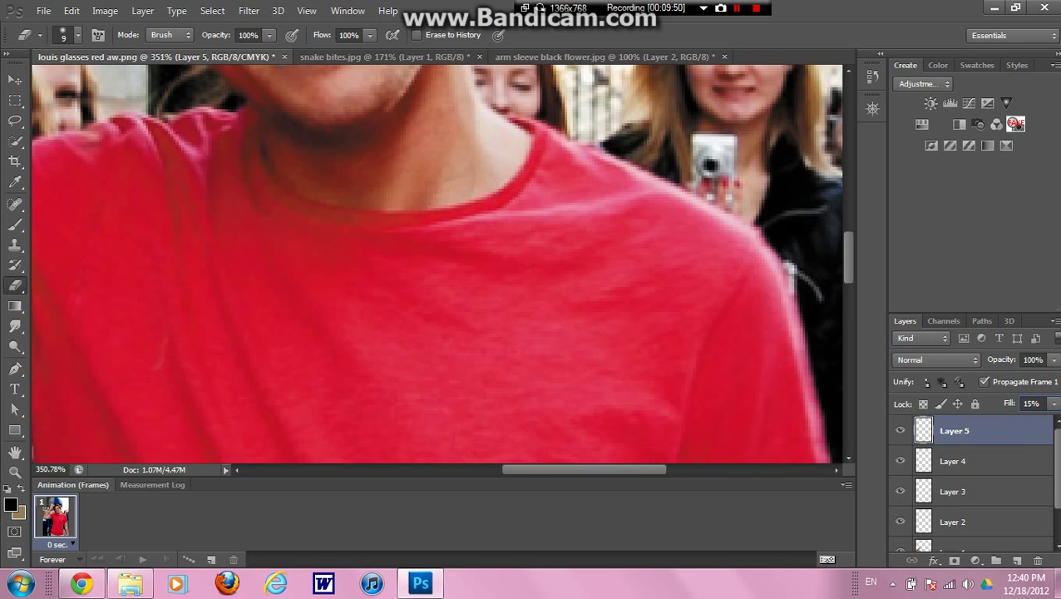
left_click(479, 145)
left_click(542, 158)
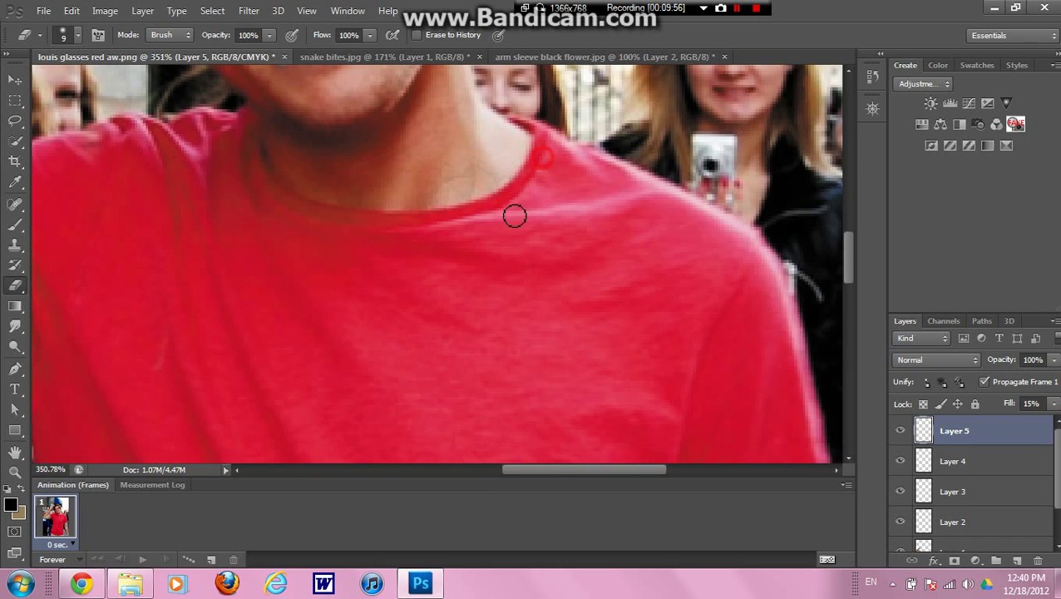